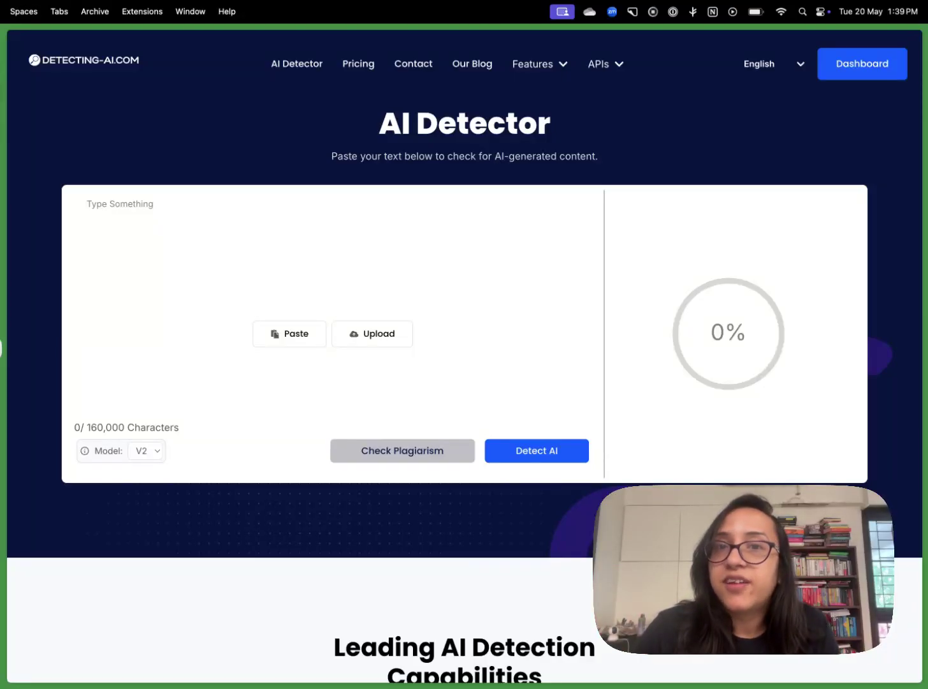
Browse the AI Detector home page down to the FAQ, then bring up the Pricing page
scroll(345, 313, down, 3)
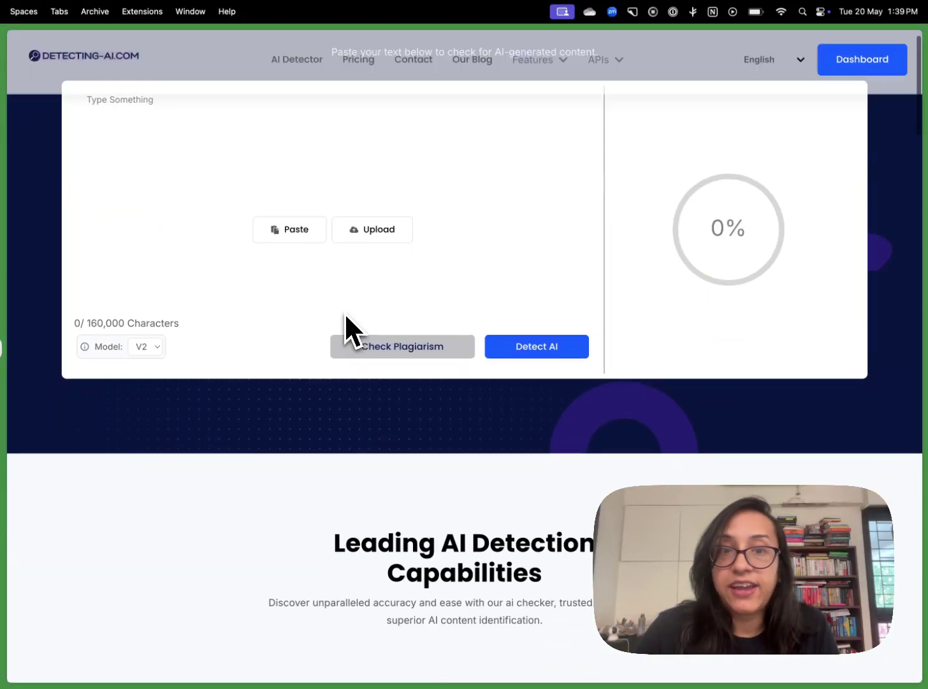
scroll(345, 313, down, 15)
scroll(345, 313, down, 20)
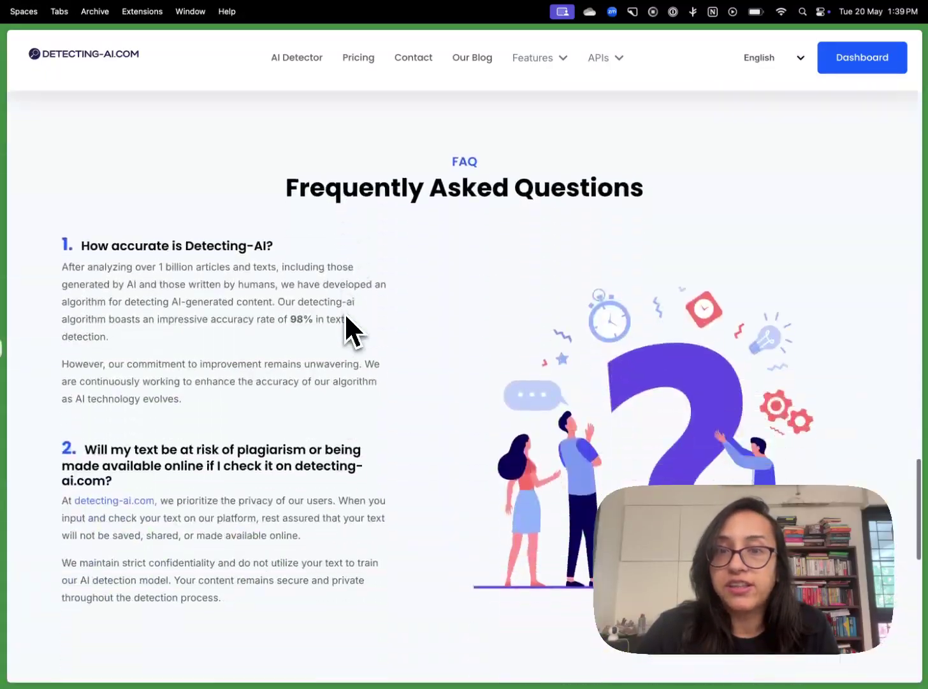
scroll(345, 313, down, 8)
scroll(345, 313, up, 20)
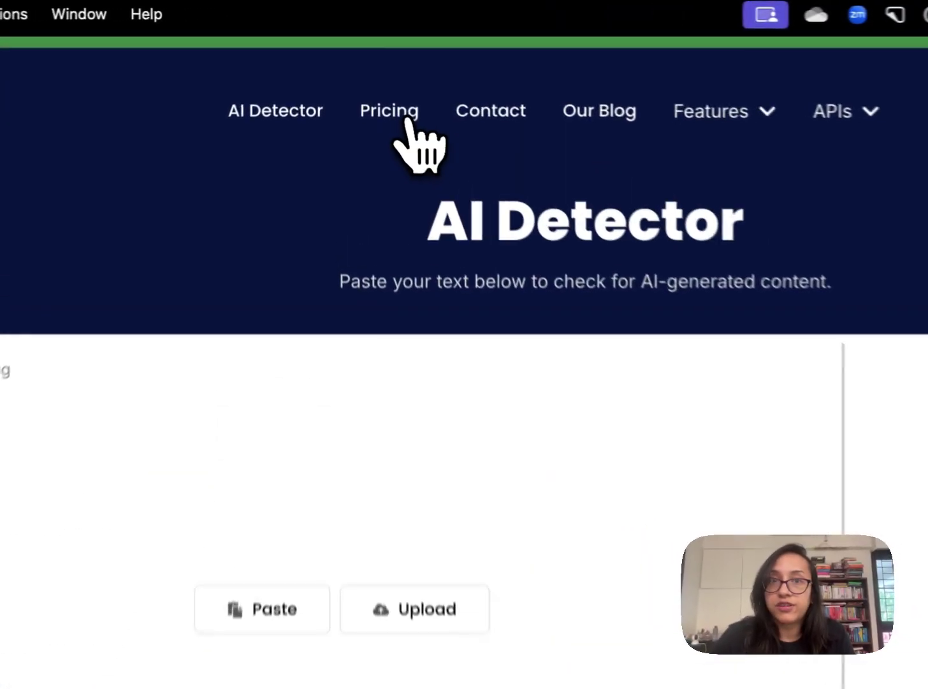
click(369, 69)
scroll(498, 425, down, 5)
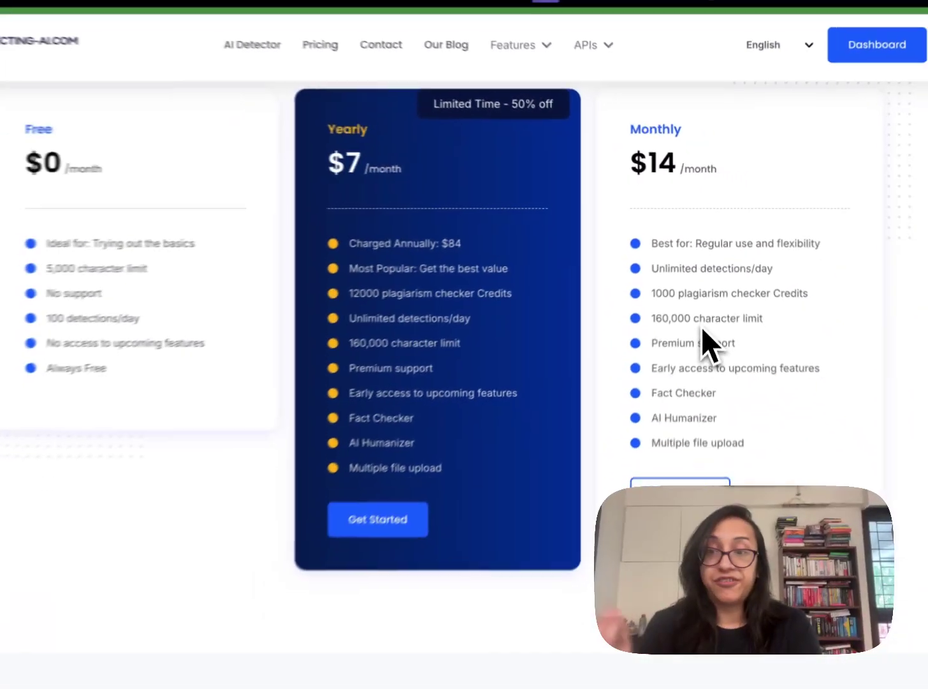
scroll(703, 322, up, 2)
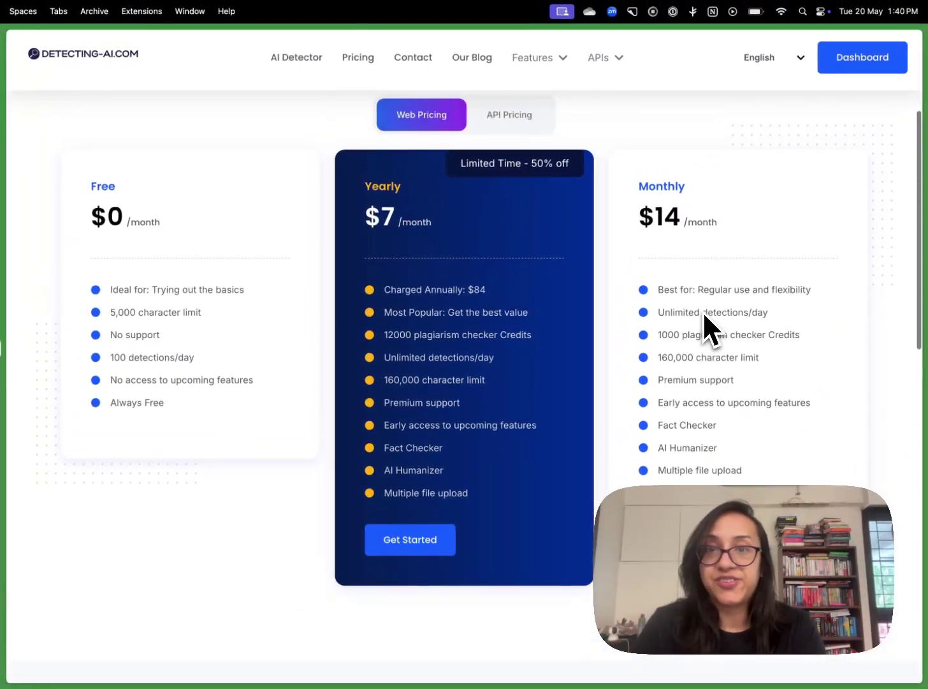
Price the API plans at 5M AI Detector words and 500K AI Humanizer words per month
click(494, 128)
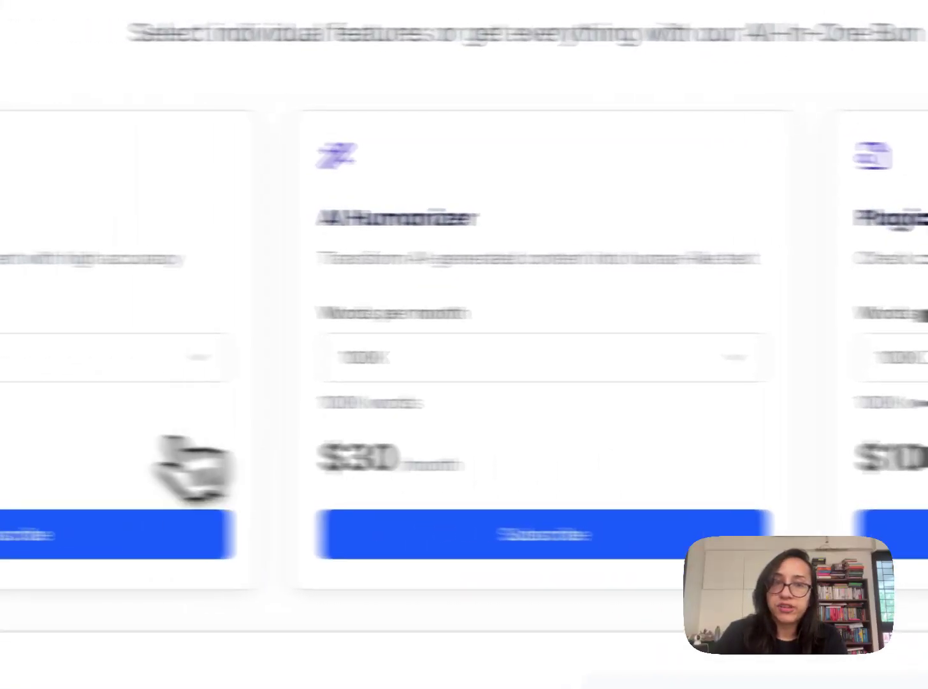
click(45, 364)
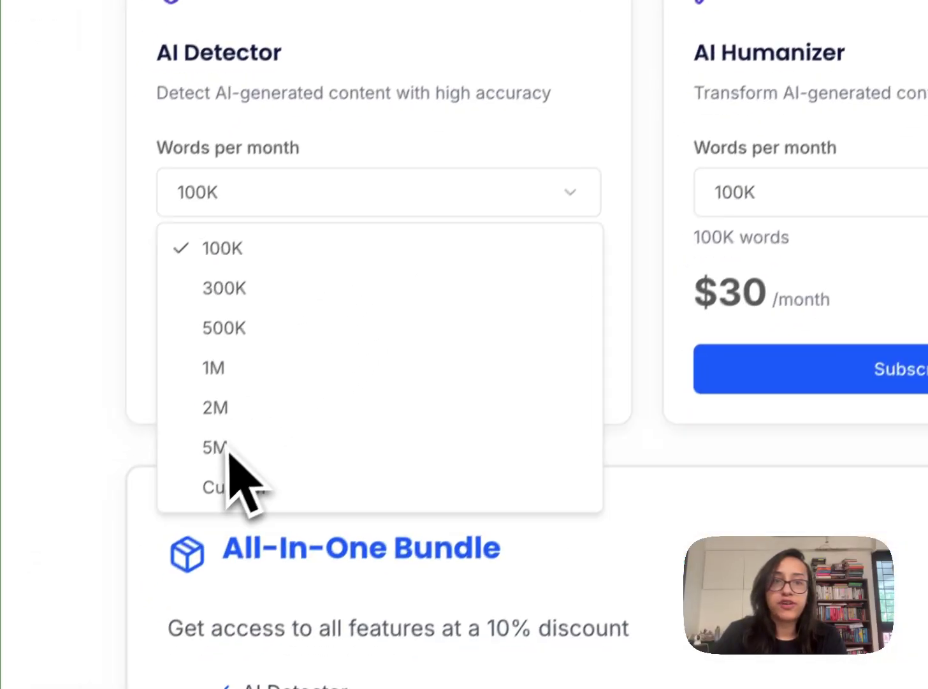
click(216, 448)
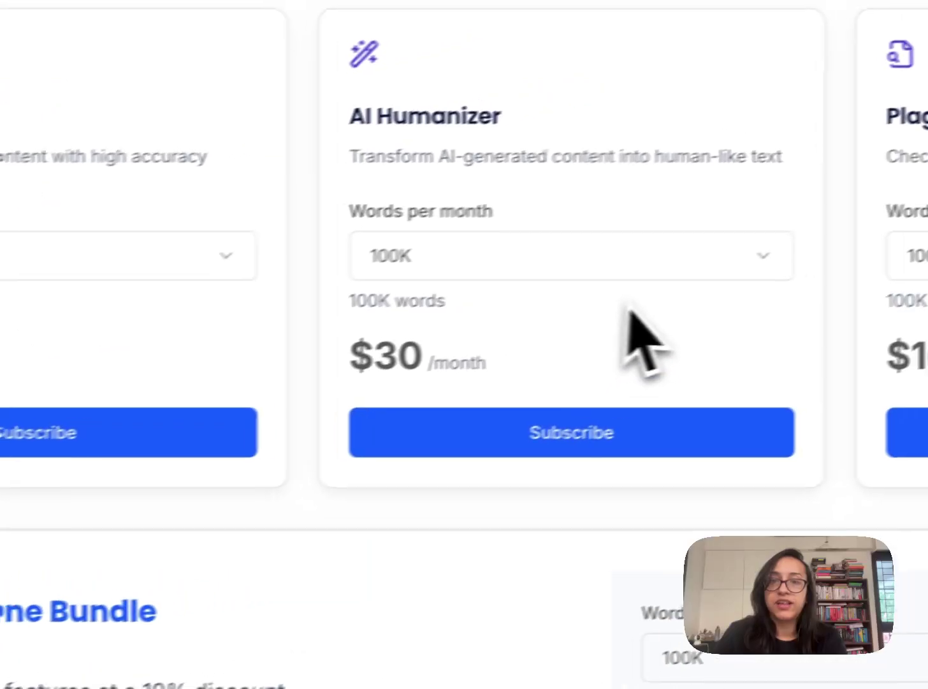
click(601, 253)
click(426, 401)
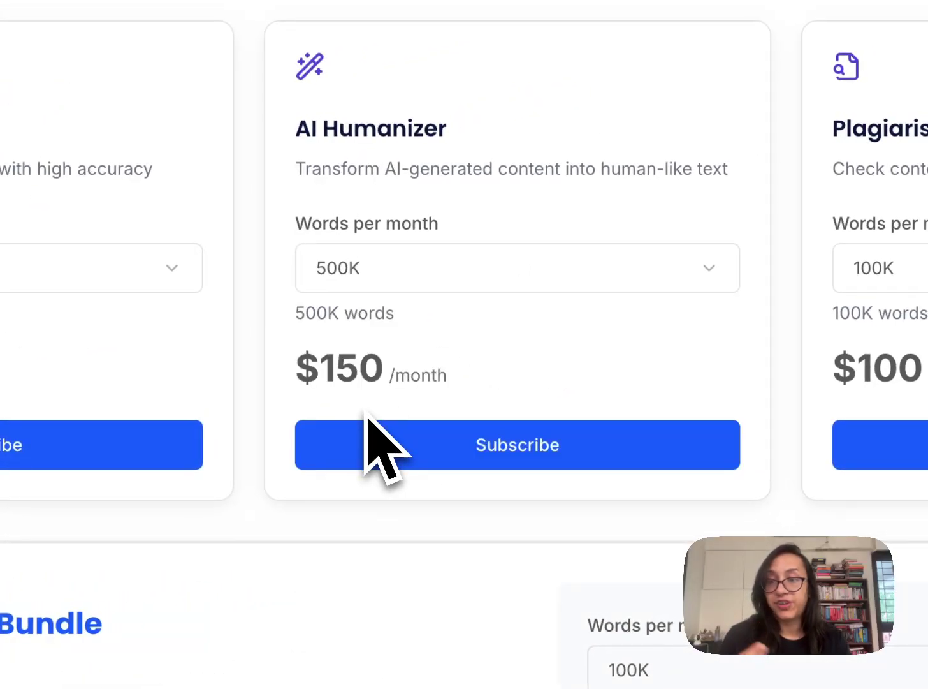
Review the $1000 and $150 monthly API prices, then go to Features > Other AI Tools
scroll(383, 446, down, 5)
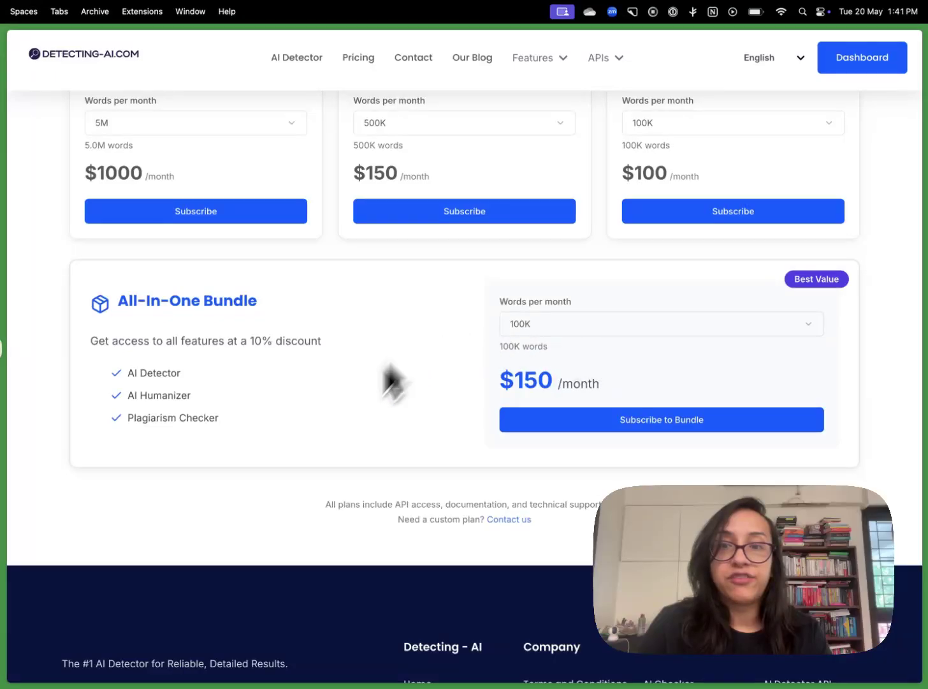
scroll(504, 370, up, 3)
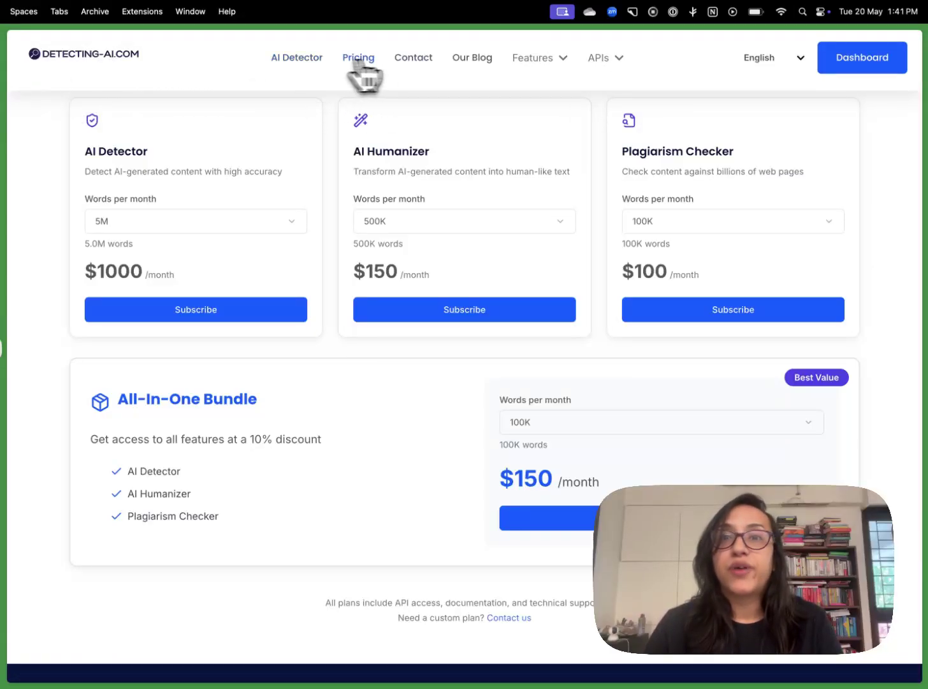
mouse_move(524, 70)
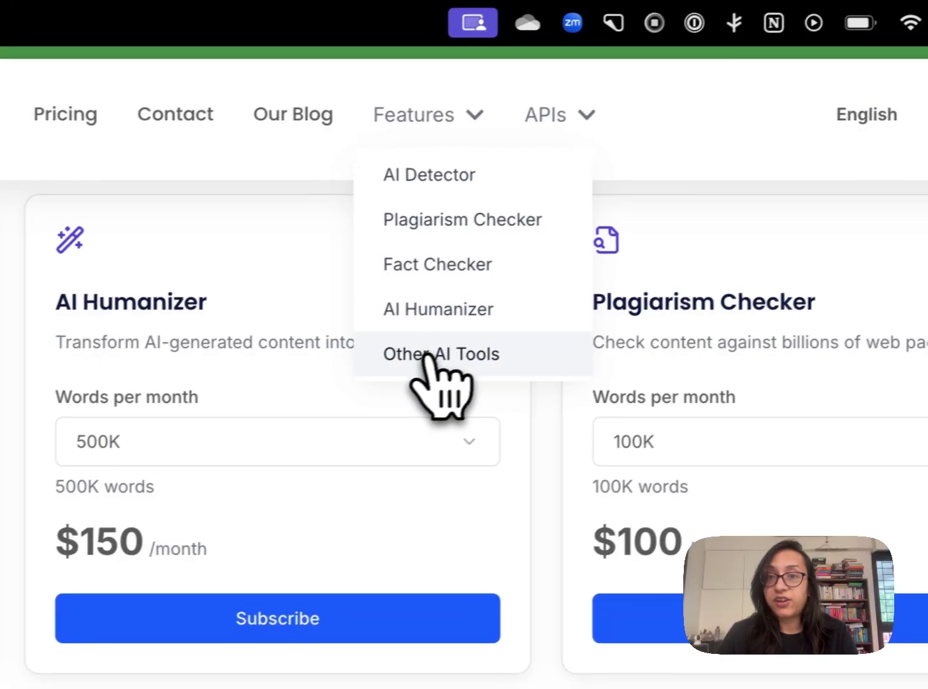
click(431, 355)
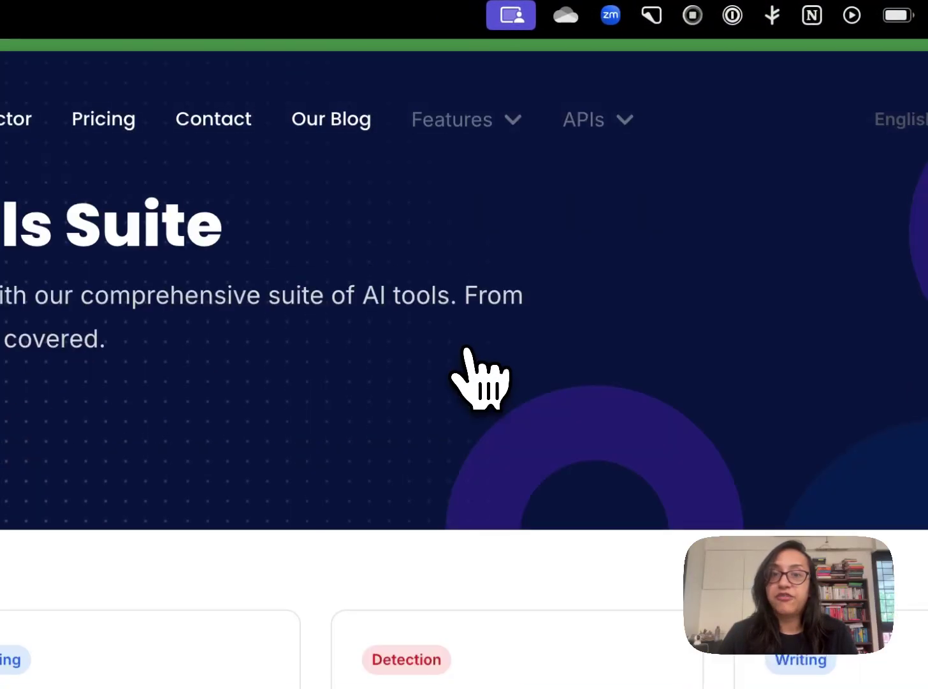
scroll(467, 350, down, 5)
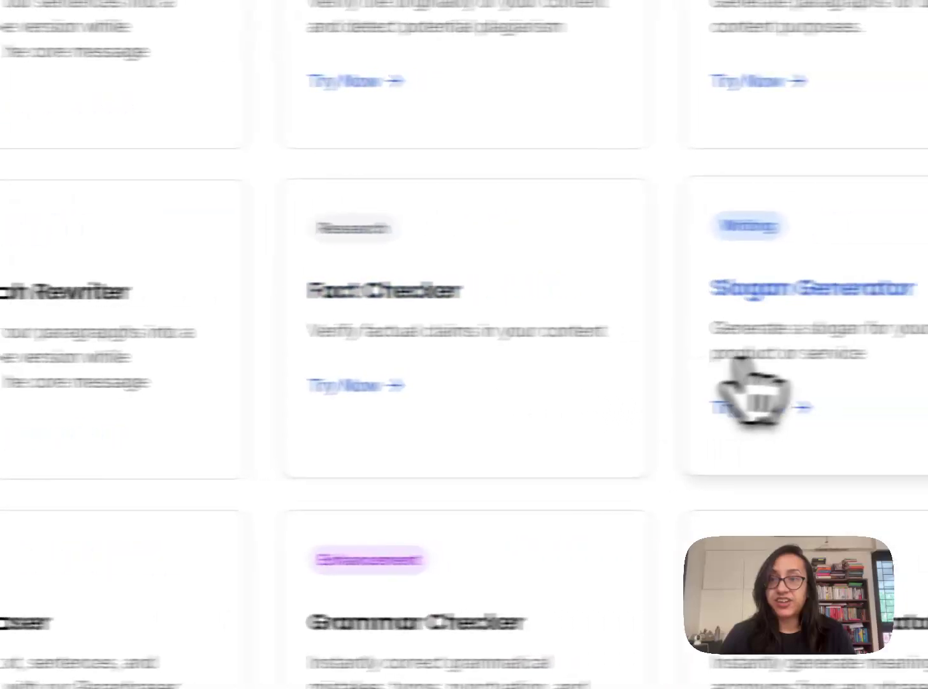
scroll(690, 381, down, 5)
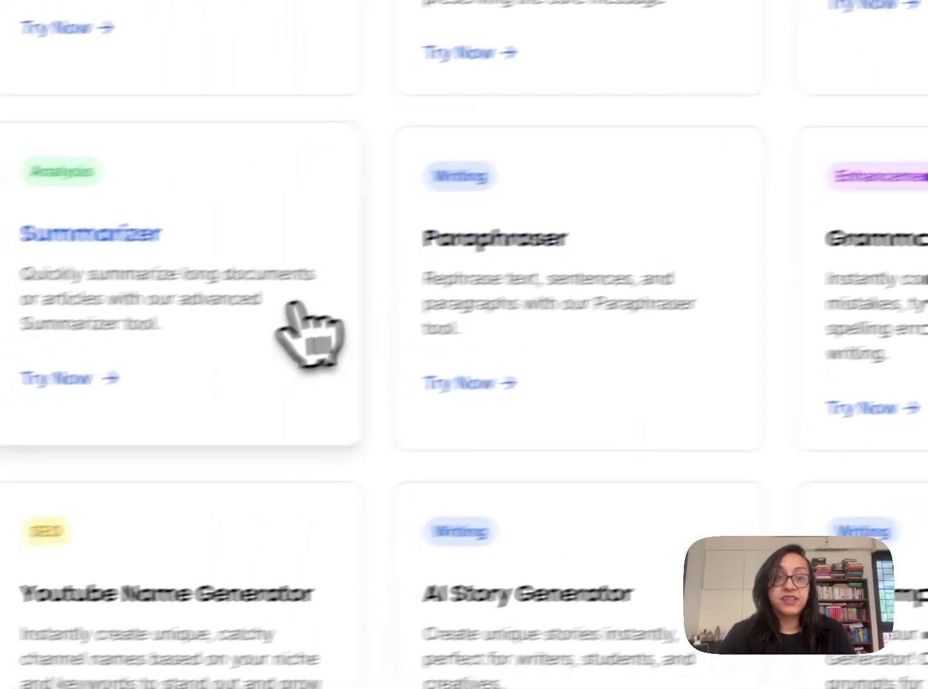
scroll(371, 285, down, 4)
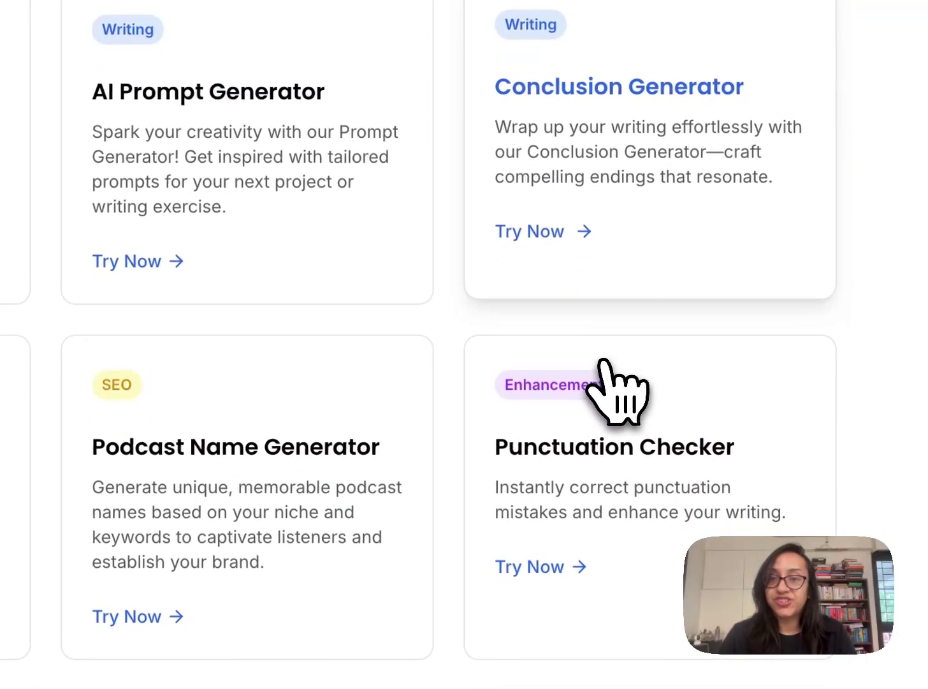
scroll(603, 382, down, 10)
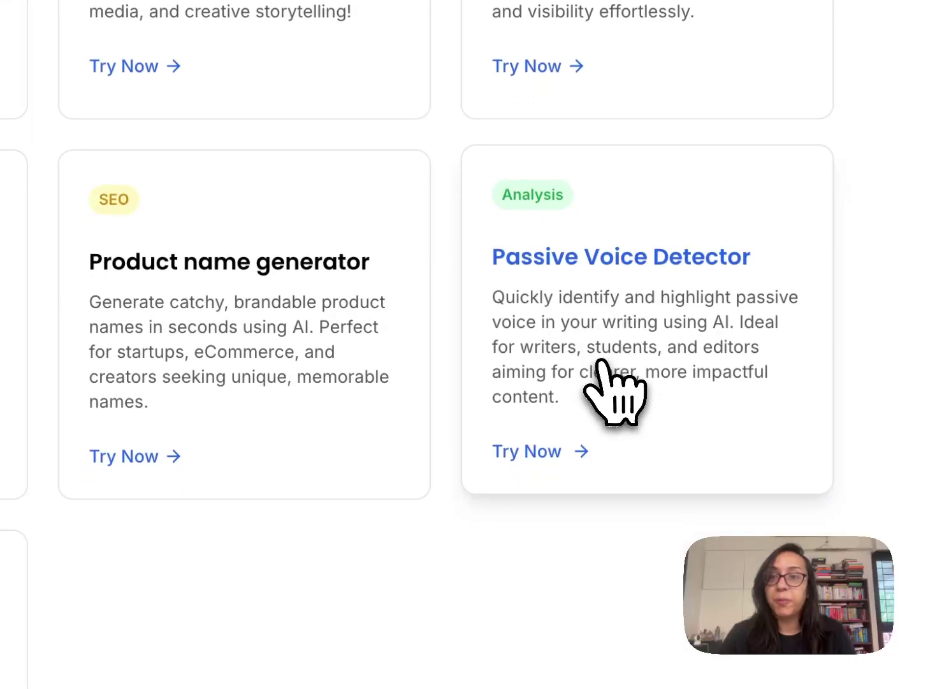
scroll(603, 382, down, 2)
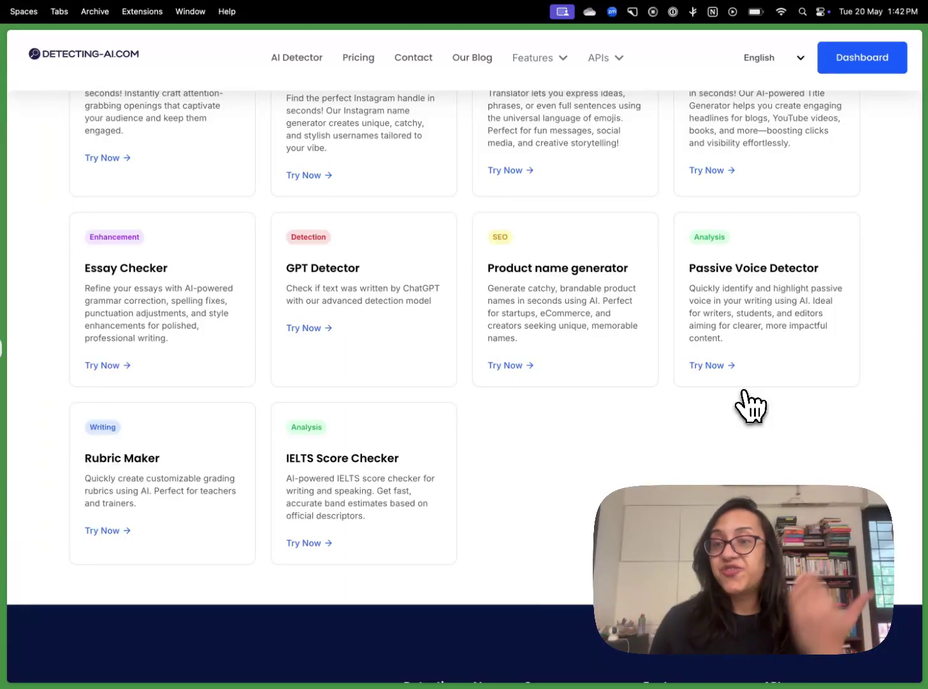
scroll(751, 406, up, 15)
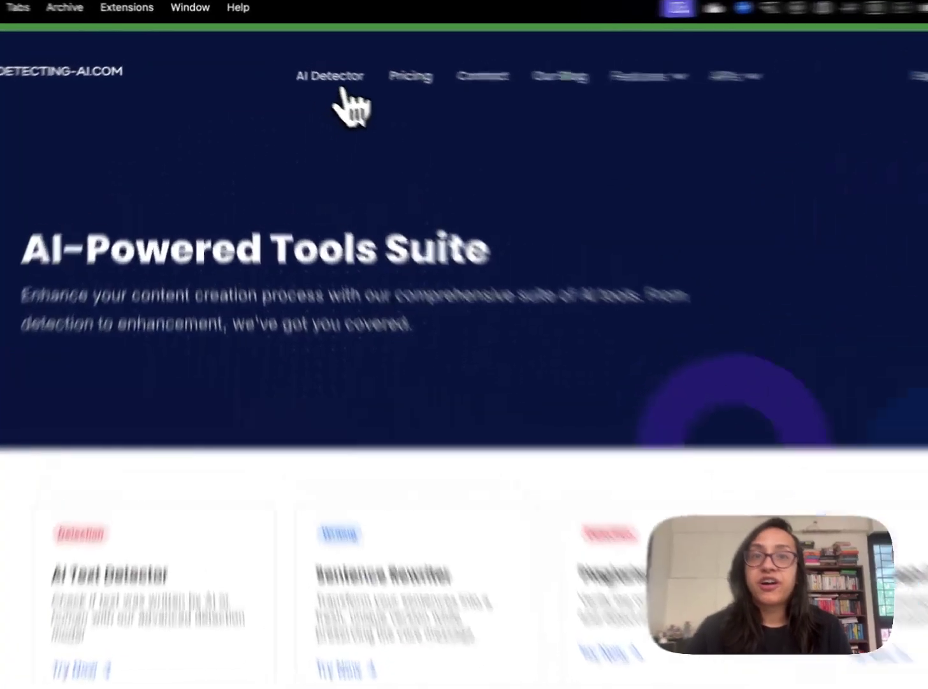
Load the empty AI Detector page, view the ChatGPT writer's block essay, and return to the detector
click(345, 91)
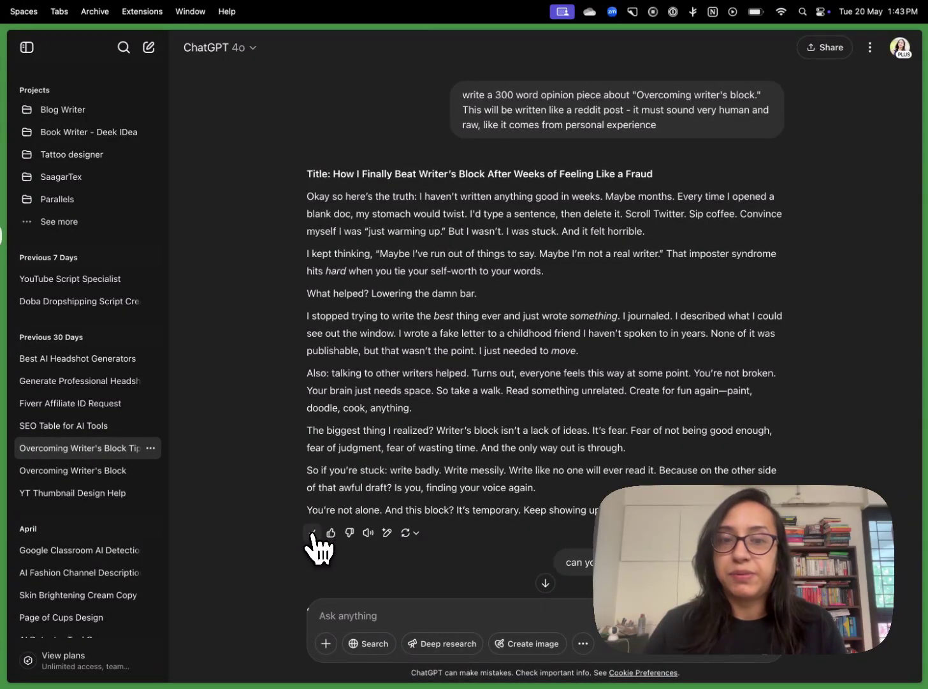
key(ctrl+Tab)
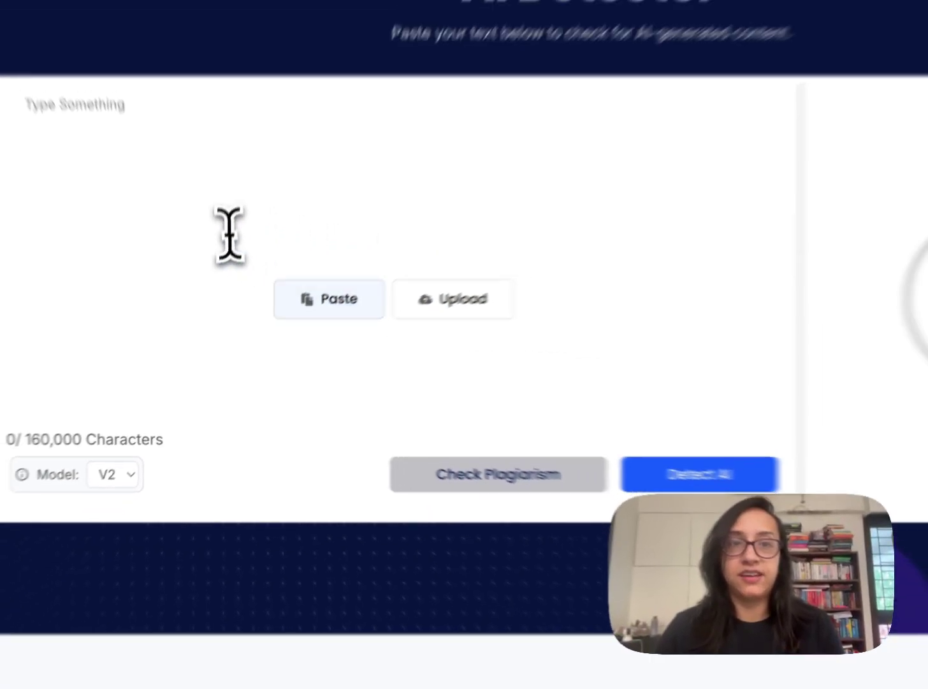
Paste the ChatGPT writer's block essay into the detector, which rates it 95.0% likely AI
click(77, 14)
key(ctrl+v)
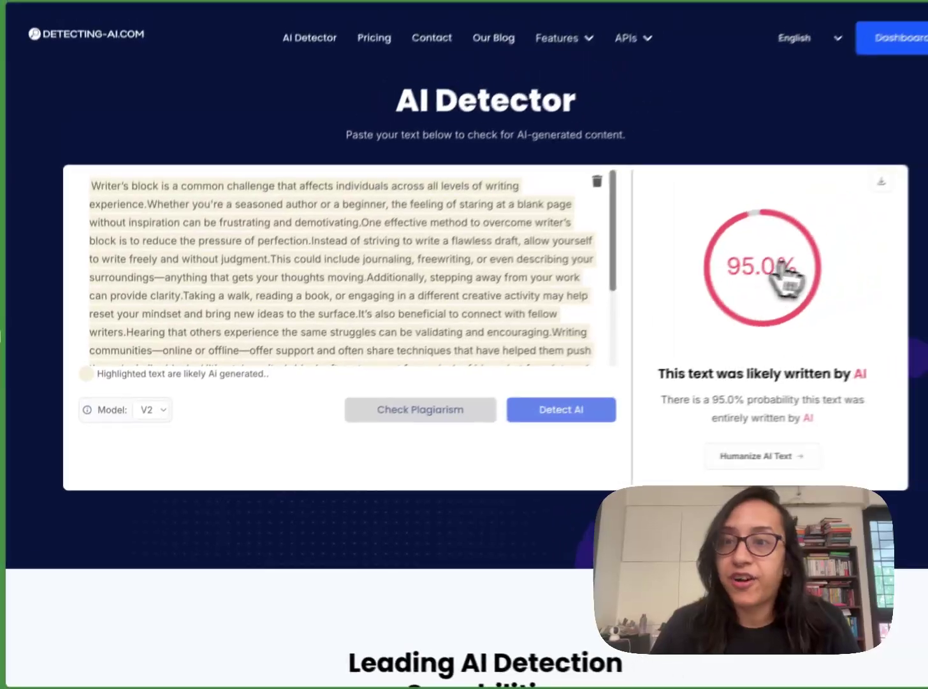
scroll(765, 281, down, 2)
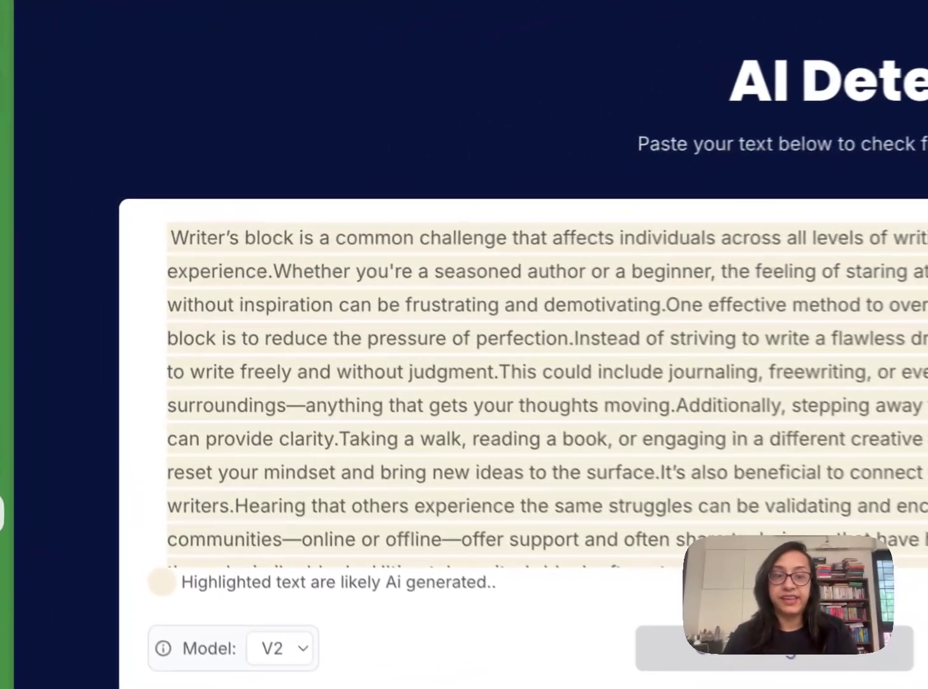
key(super+t)
On deepseek.com, send the opinion-piece prompt and copy the reply 'How I Beat Writer's Block (And You Can Too)'
text(deep)
key(Return)
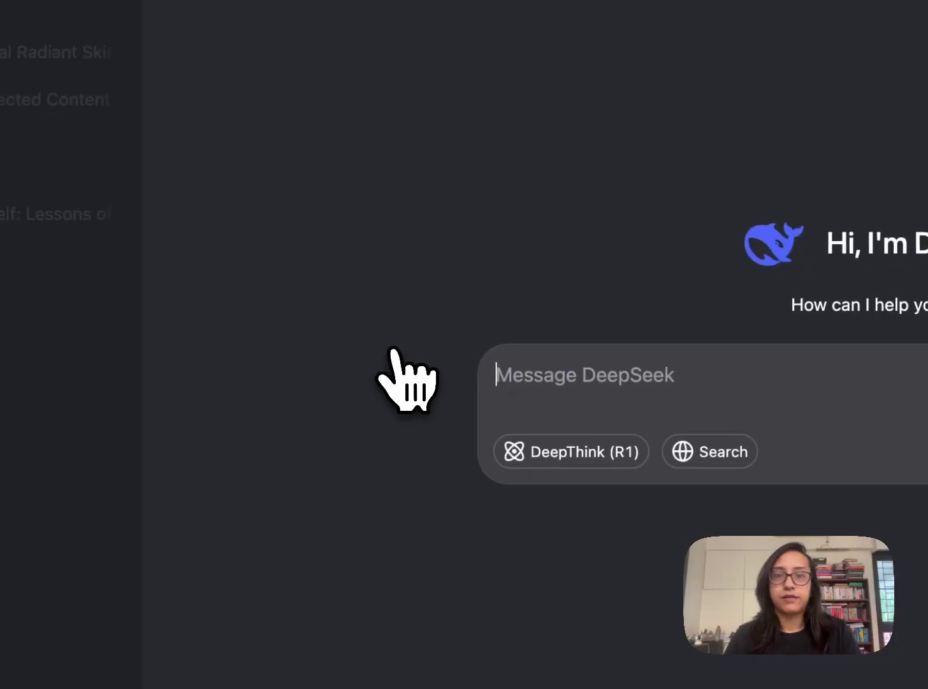
key(super+v)
key(Return)
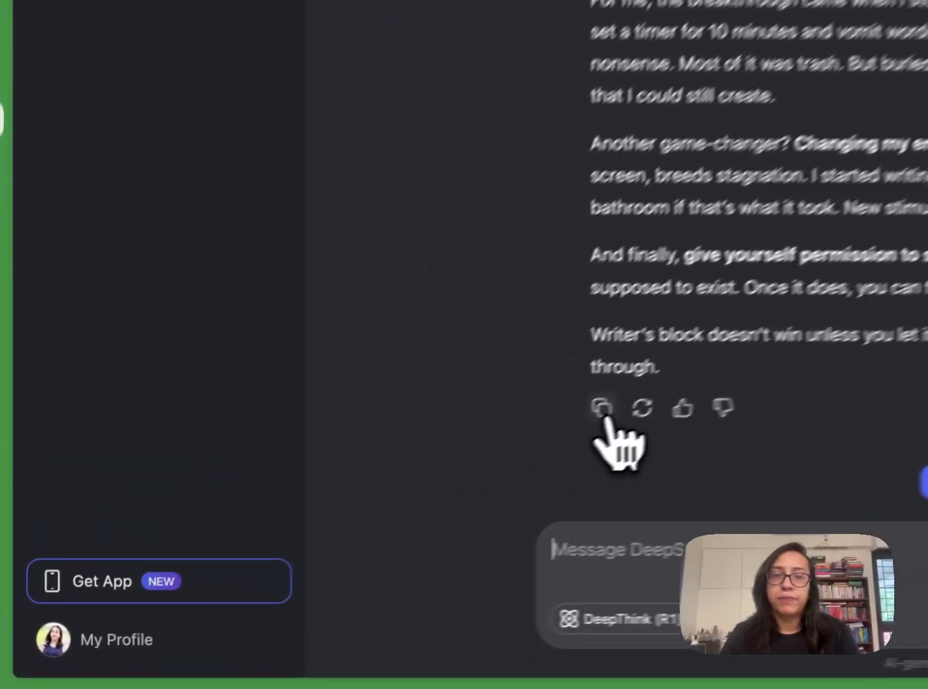
click(330, 531)
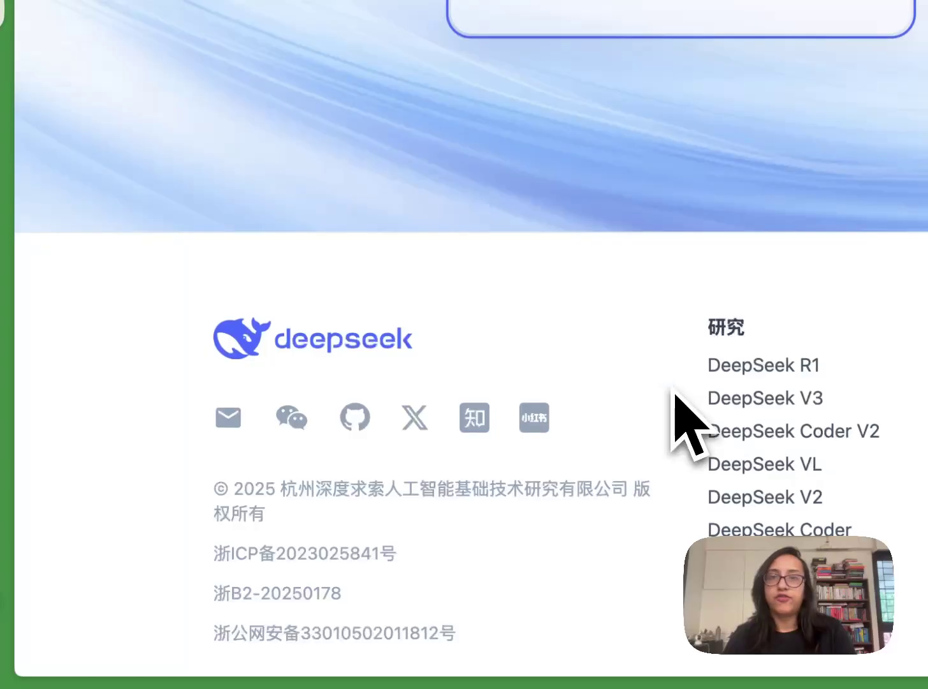
scroll(269, 311, up, 5)
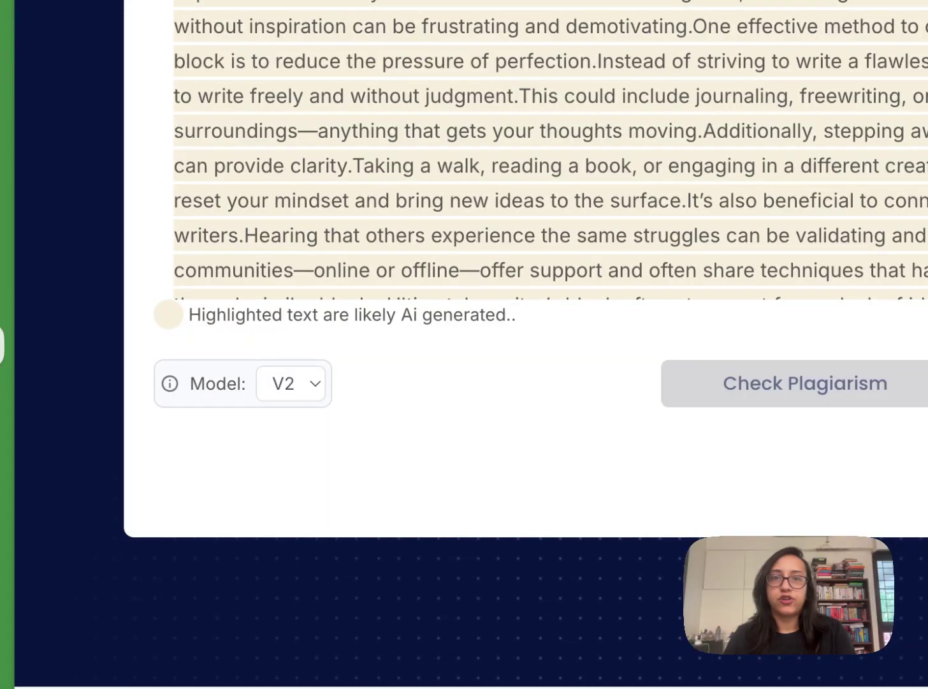
Replace the detector text with DeepSeek's essay and run detection, which rates it 58.4% likely AI
key(super+a)
key(BackSpace)
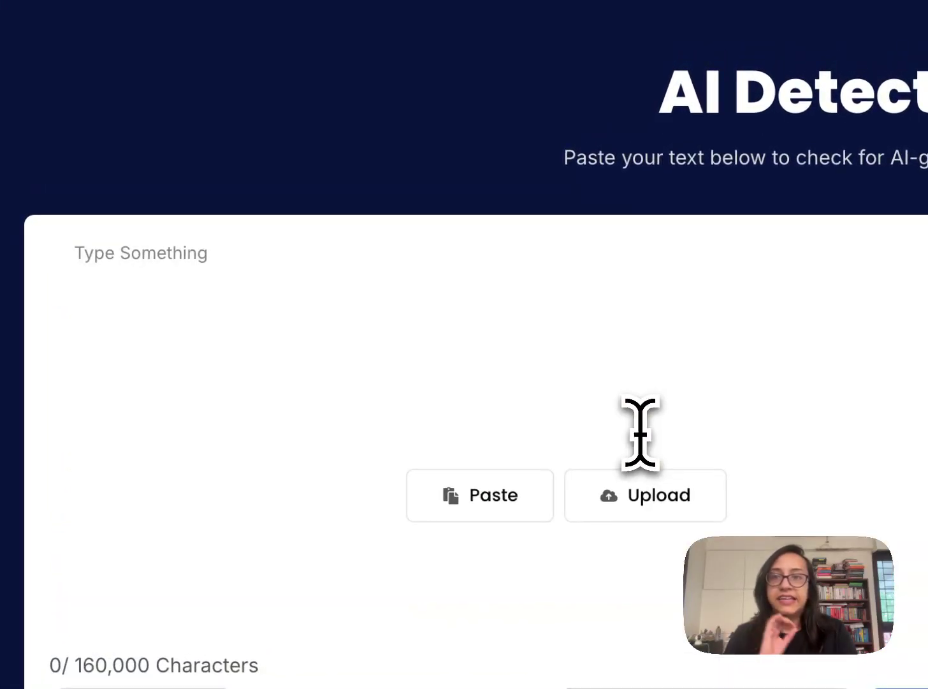
key(ctrl+v)
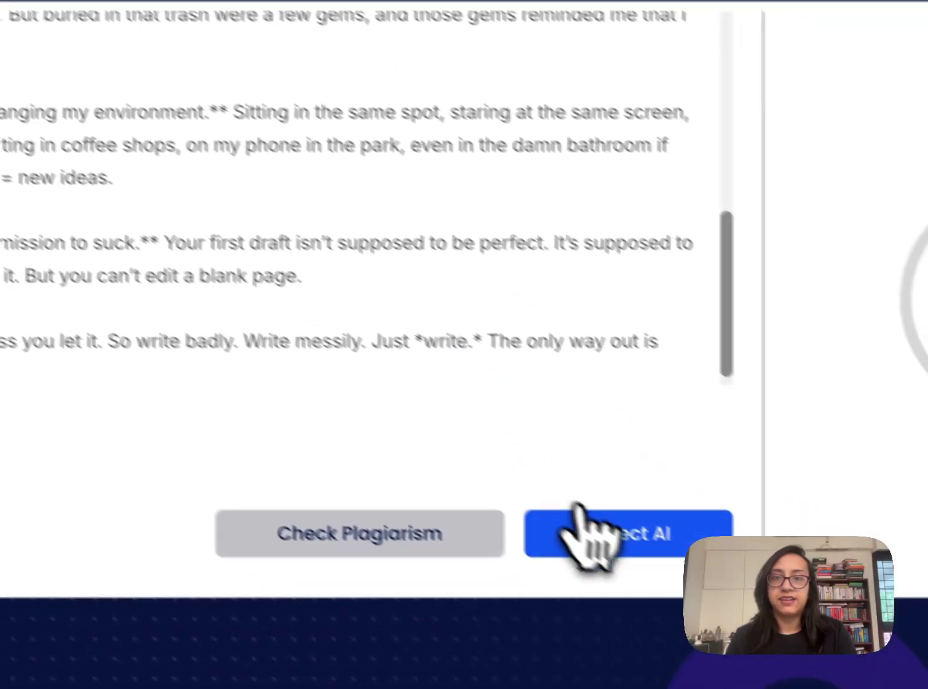
click(598, 525)
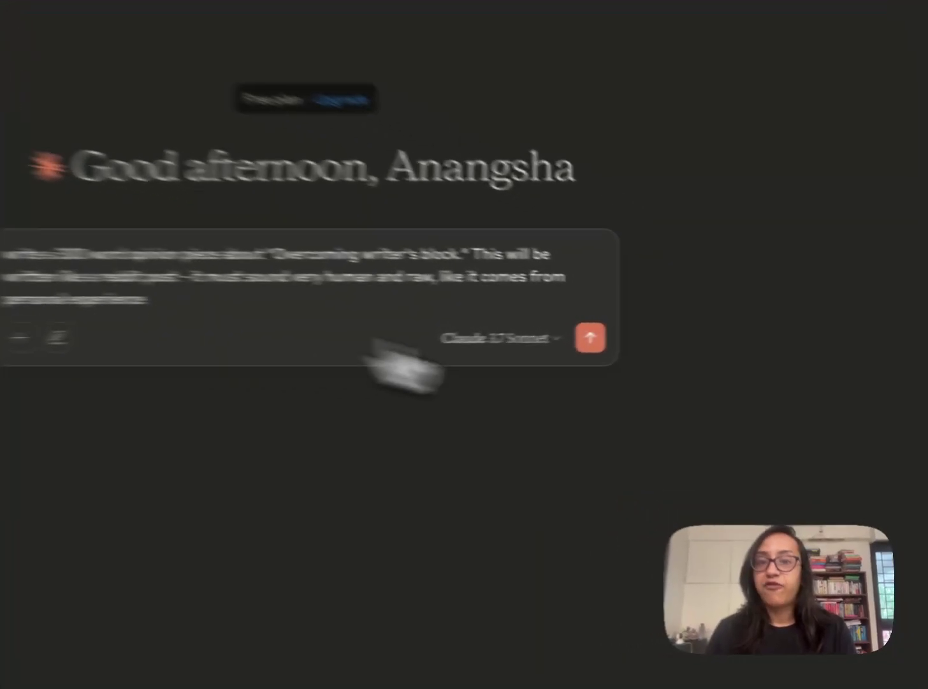
Send Claude 3.7 Sonnet the raw, human-sounding 300-word Reddit-style writer's block prompt
click(595, 336)
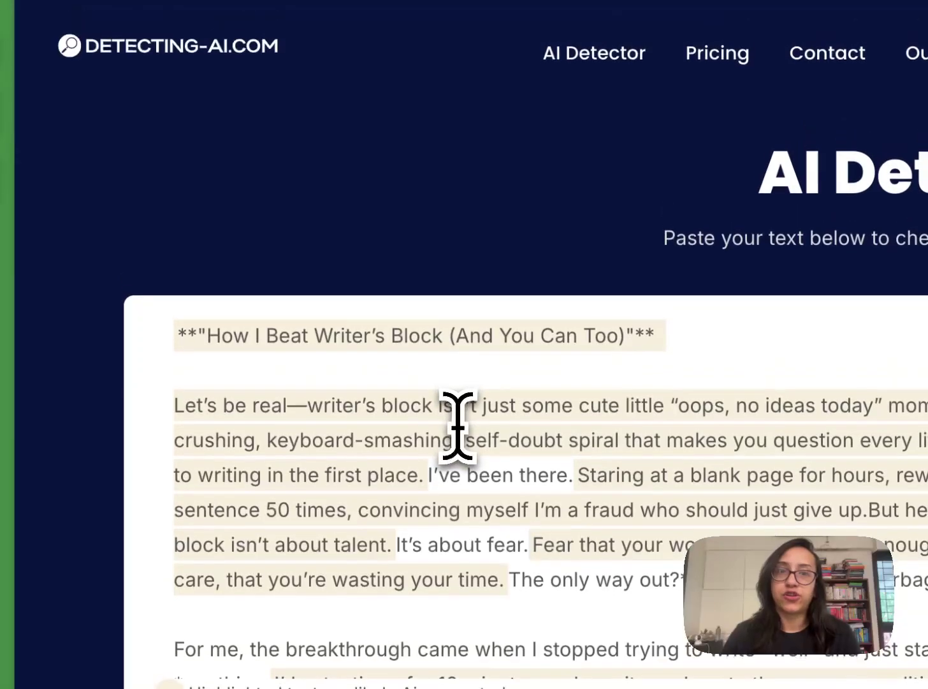
Swap in Claude's essay 'That empty page isn't your enemy' and detect it at 63.9% likely AI
key(ctrl+a)
key(BackSpace)
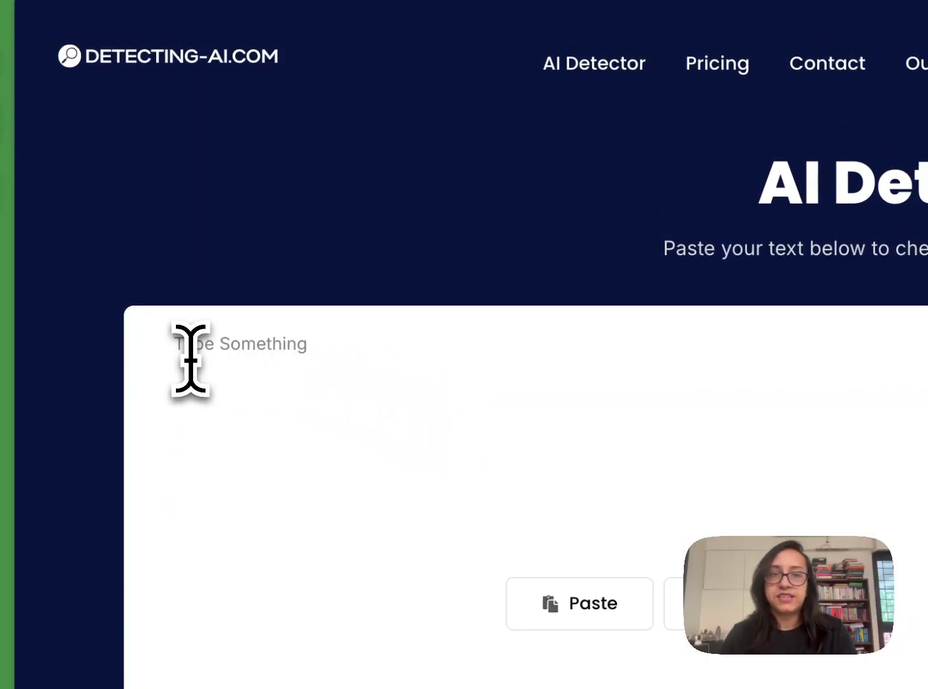
key(ctrl+v)
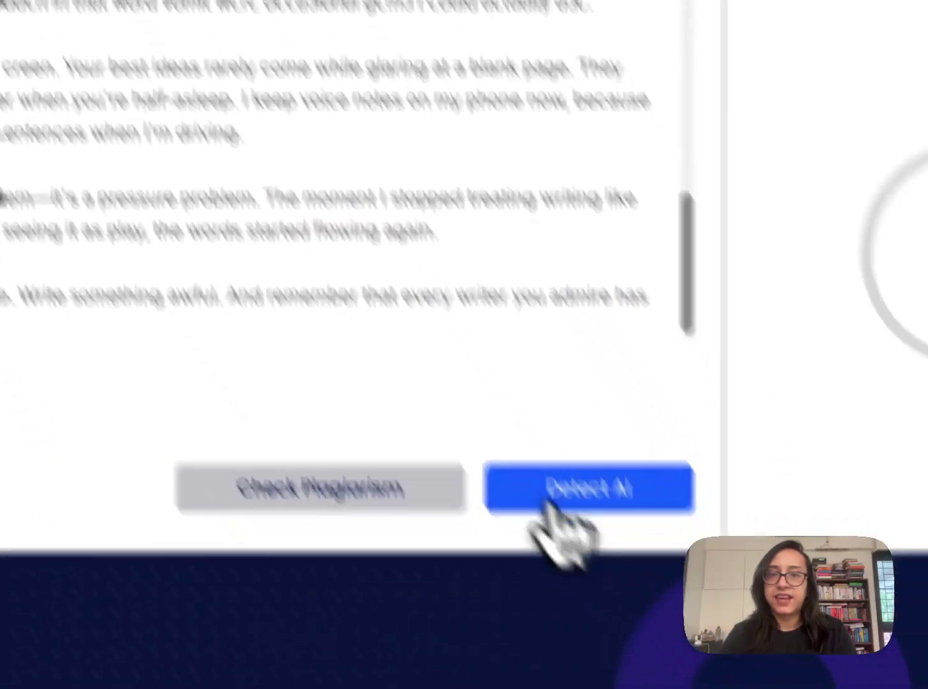
click(554, 500)
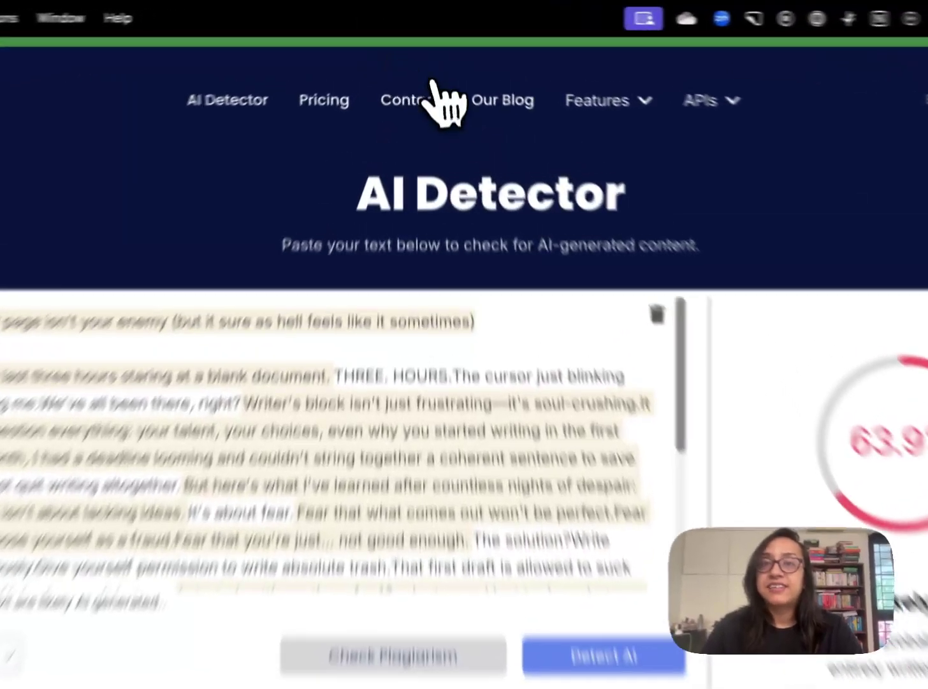
Go to Features > AI Humanizer and pick the Cognia model after briefly trying Lexi
mouse_move(538, 74)
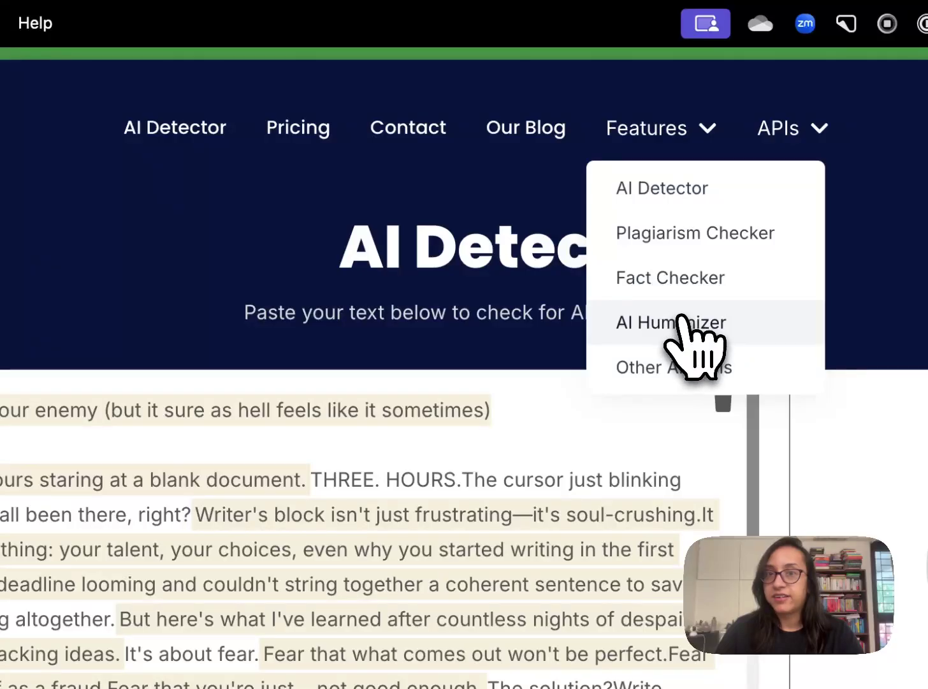
click(681, 322)
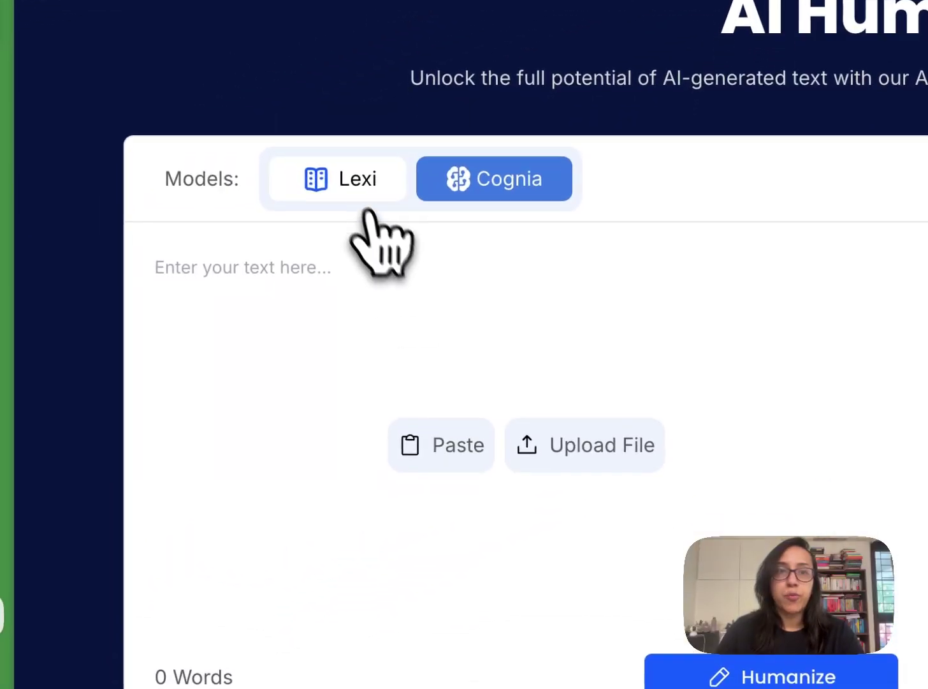
click(351, 233)
click(476, 189)
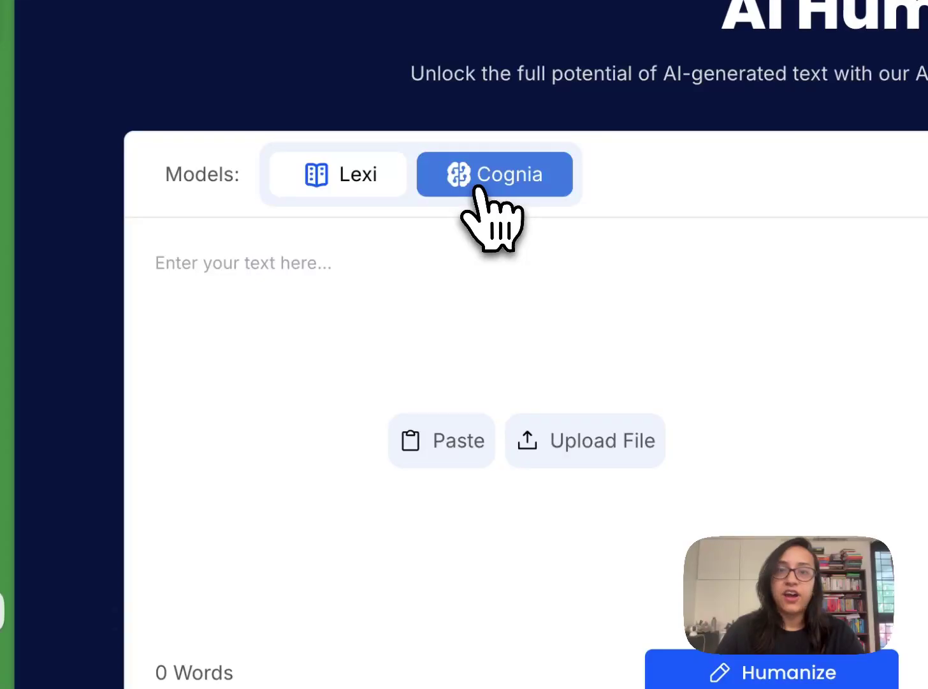
Paste Claude's 295-word essay into the humanizer and start humanizing it with Cognia
click(262, 259)
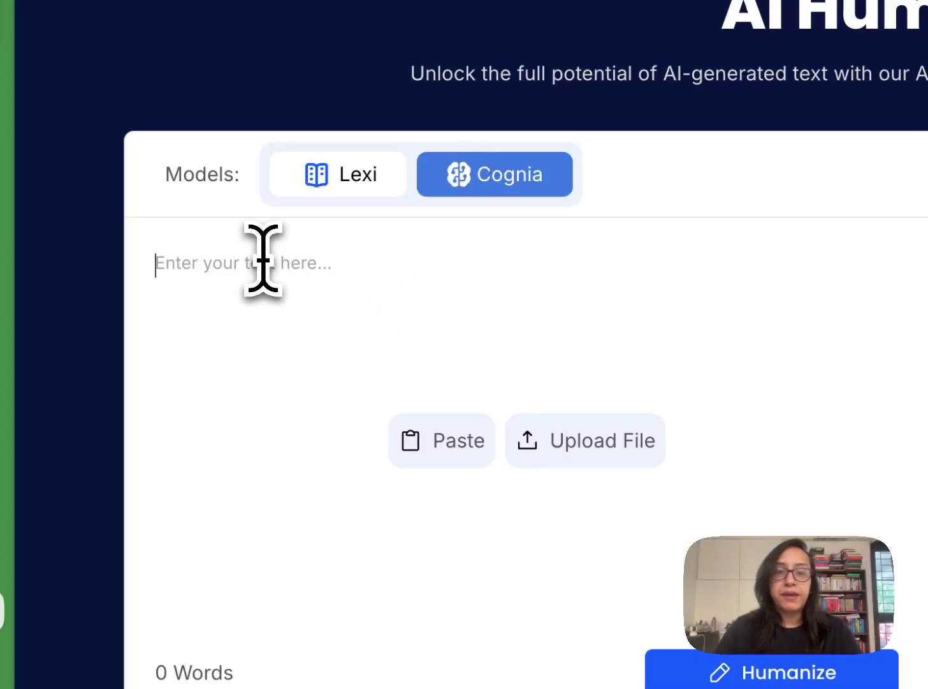
key(ctrl+v)
scroll(383, 364, up, 10)
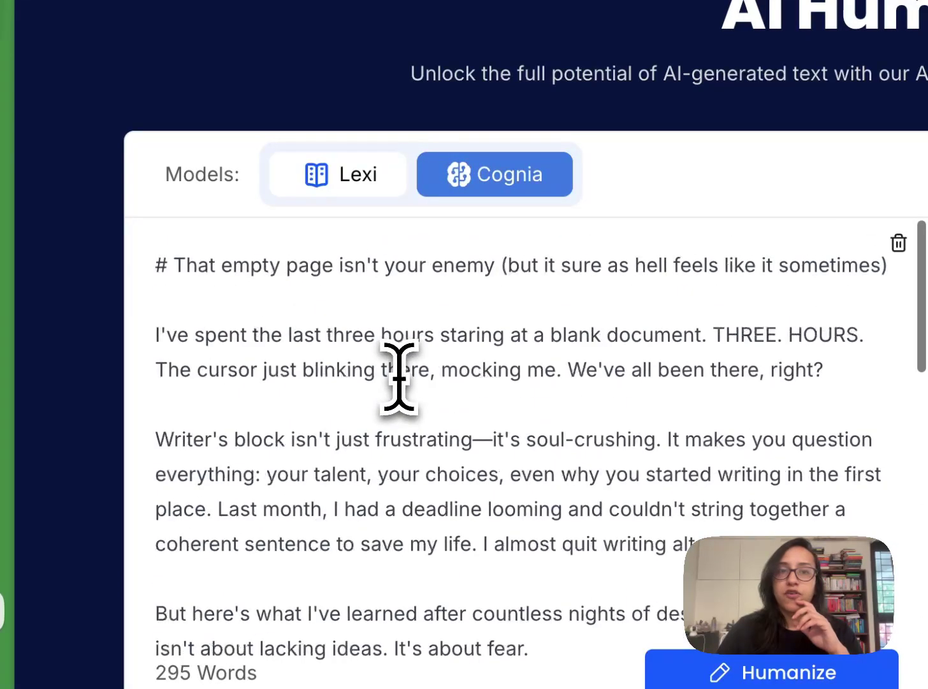
scroll(399, 376, down, 10)
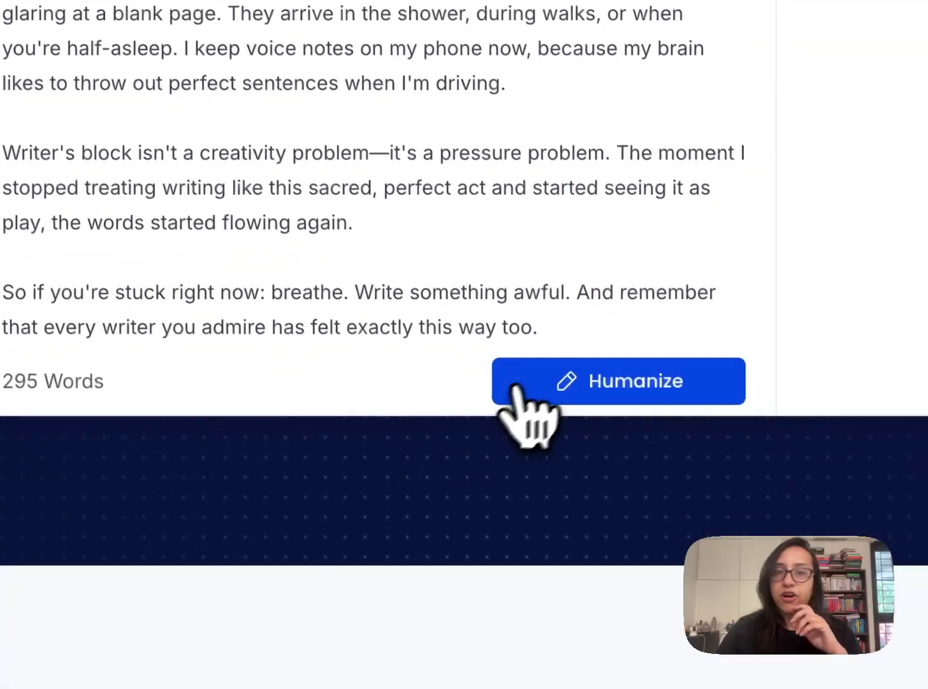
click(516, 382)
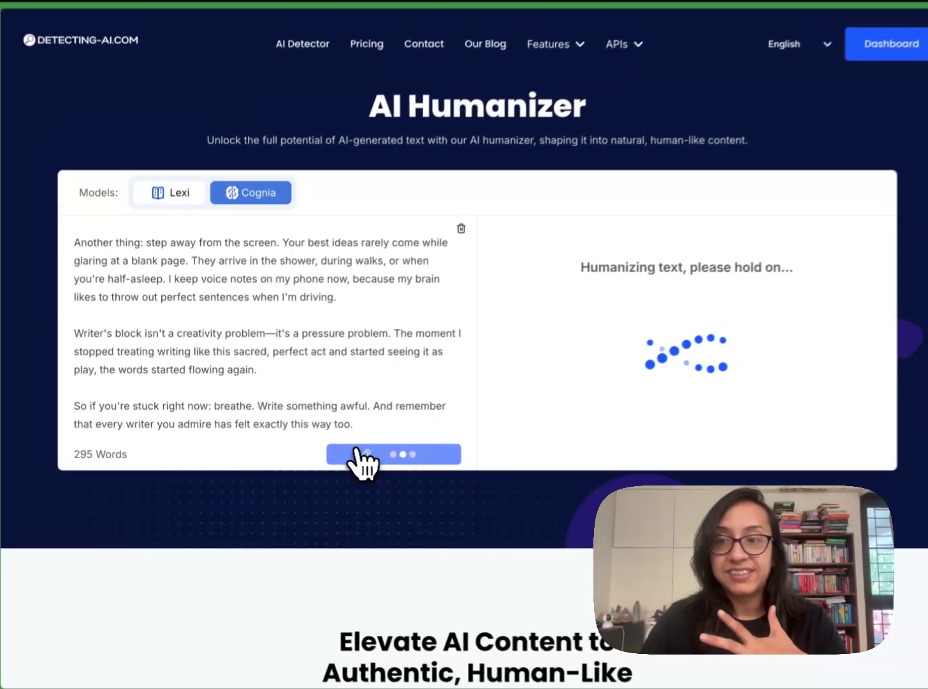
Read through Cognia's rewrite 'That blank page is not your foe' and copy it
scroll(526, 392, down, 5)
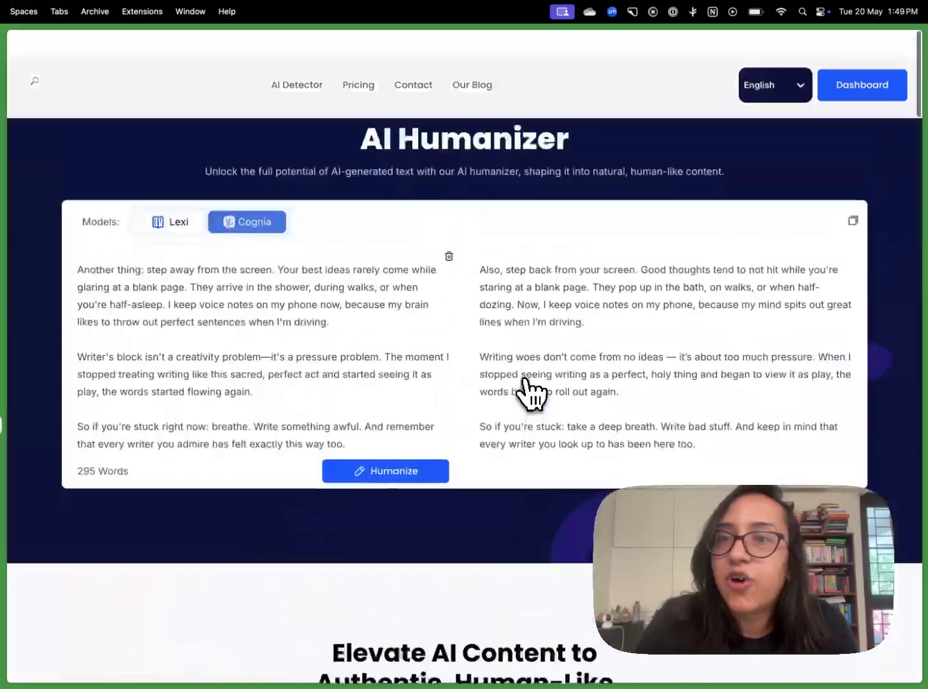
scroll(591, 369, down, 3)
scroll(607, 364, up, 2)
scroll(583, 280, up, 10)
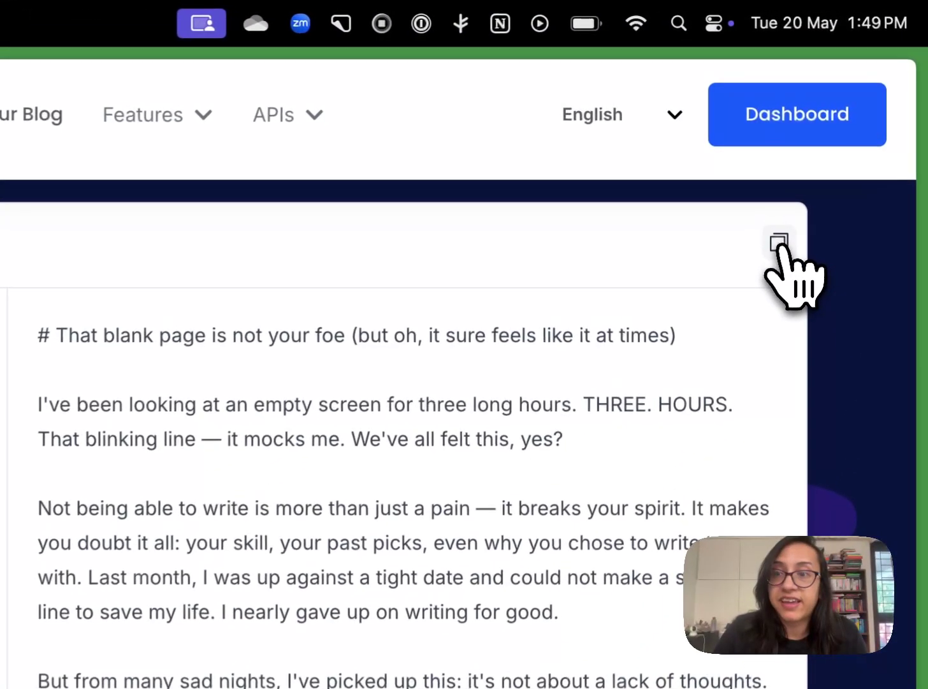
click(779, 245)
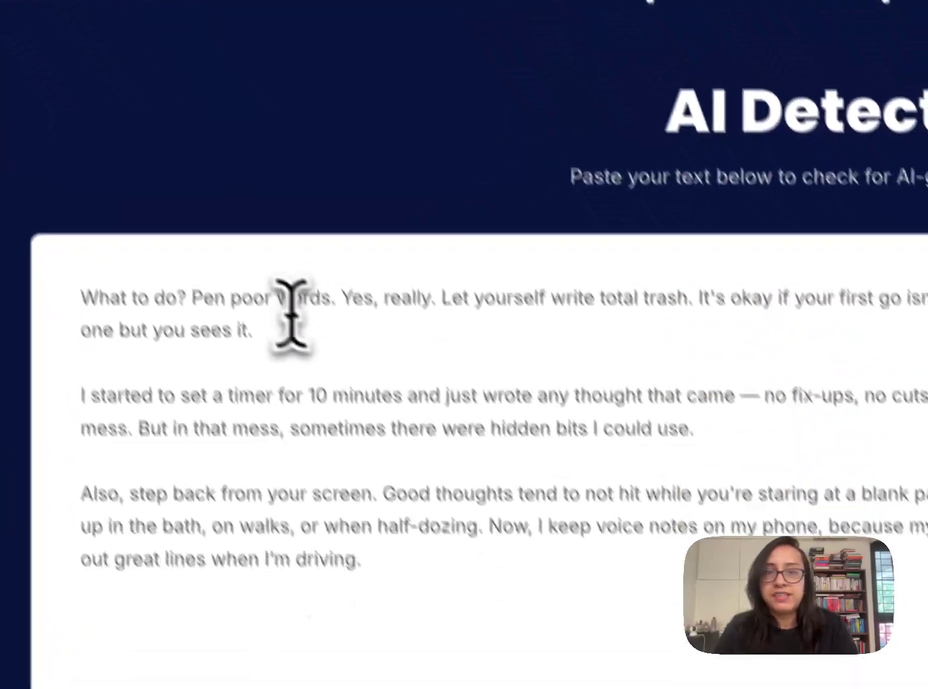
Check the Cognia-humanized essay in the AI Detector, which rates it 29.9% likely AI
scroll(268, 293, down, 4)
click(593, 561)
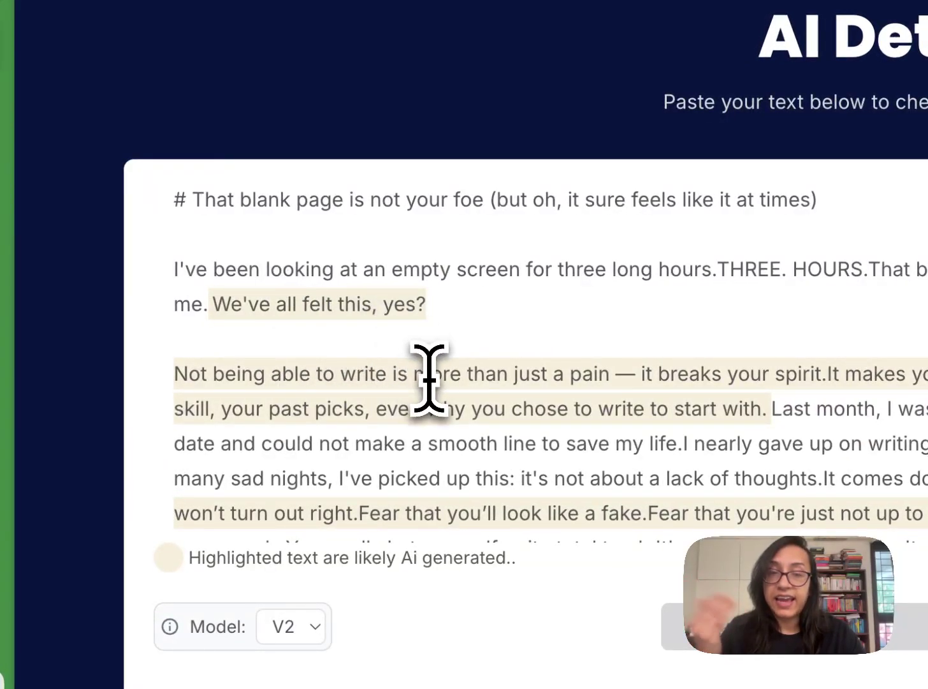
scroll(332, 332, down, 5)
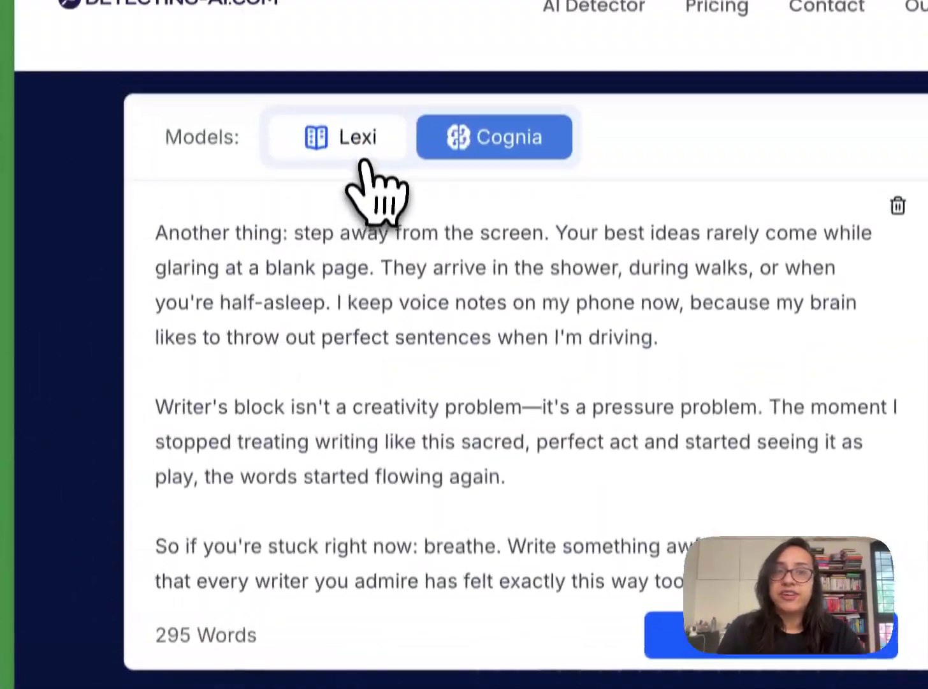
Humanize with Lexi into 'That Blank Page Isn't Your Adversary', copy it, and select the detector's old text
click(364, 152)
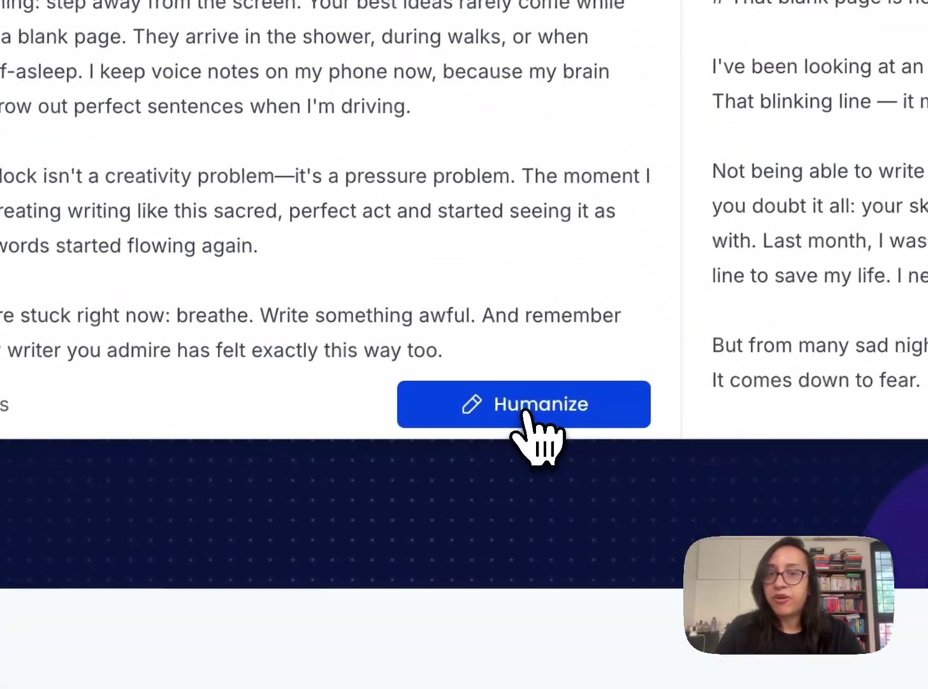
click(775, 665)
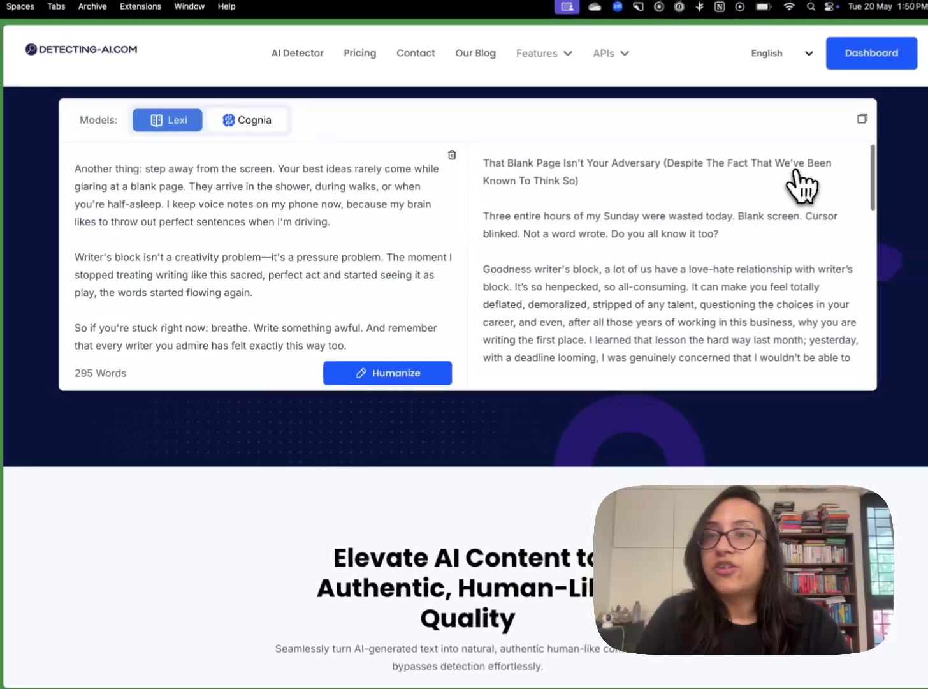
scroll(797, 184, down, 5)
scroll(794, 185, down, 2)
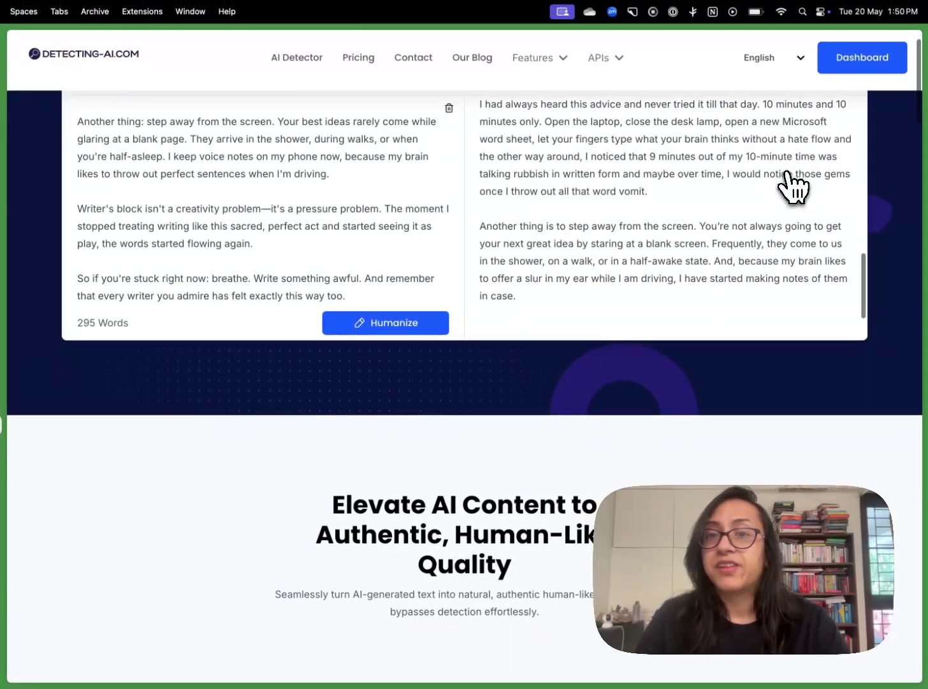
scroll(794, 184, up, 5)
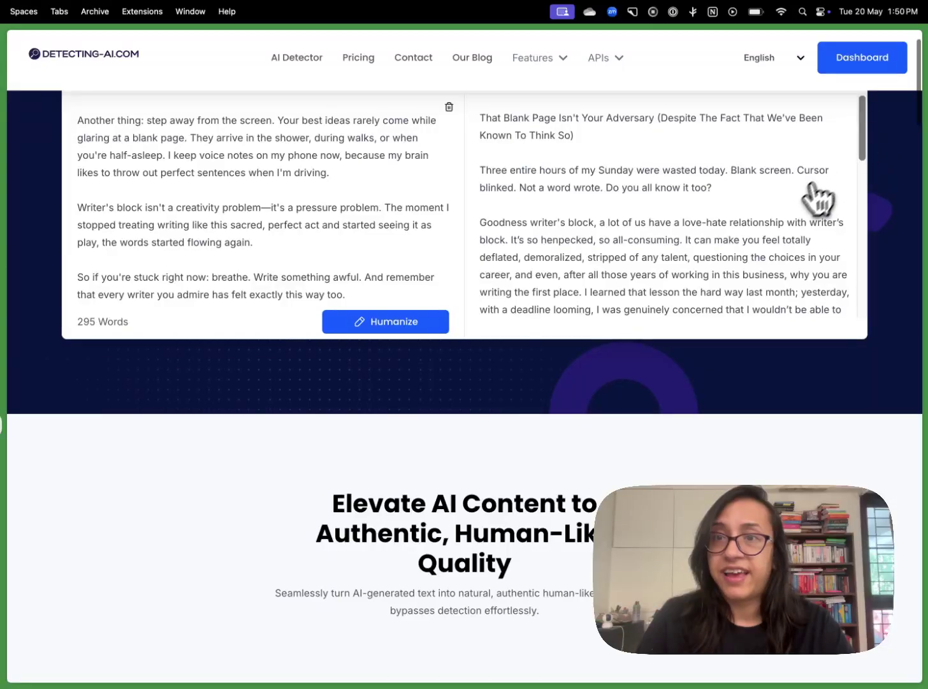
scroll(821, 197, up, 2)
click(857, 119)
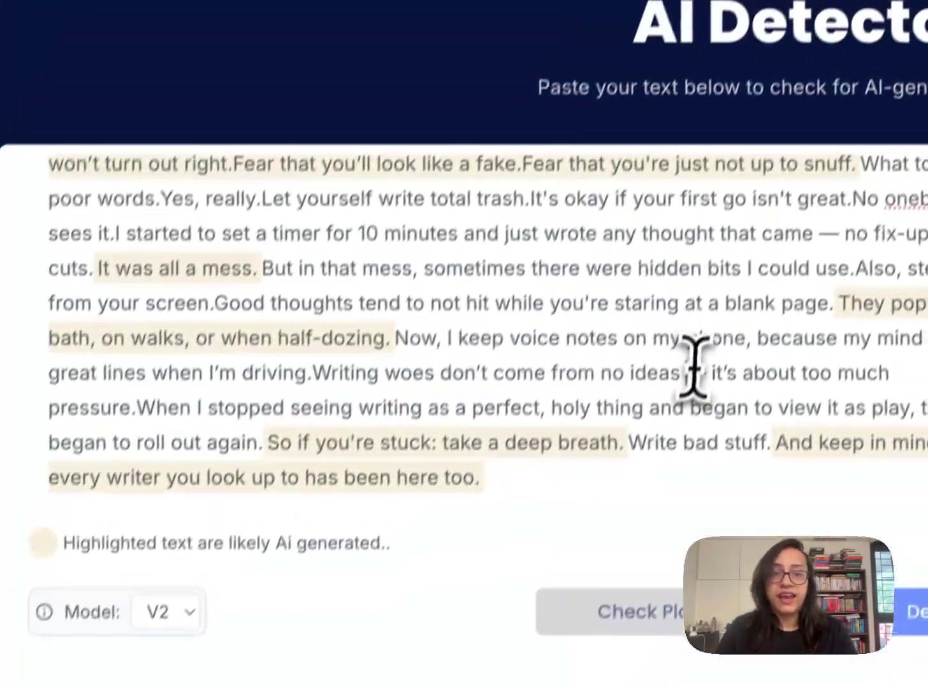
key(ctrl+a)
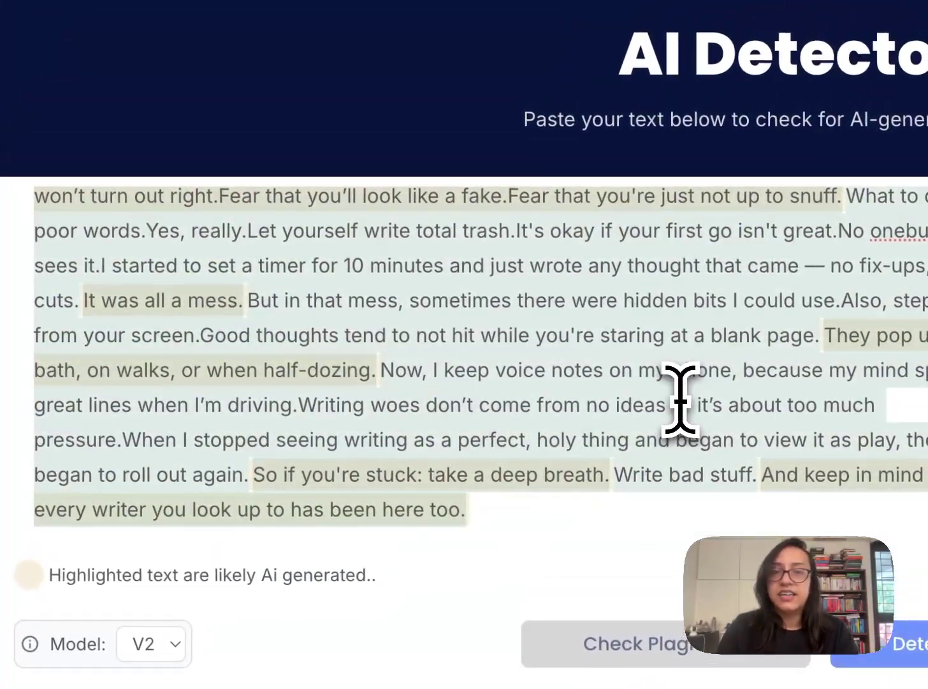
Replace the detector text with the Lexi version and check it: 21.3% AI, likely human
key(BackSpace)
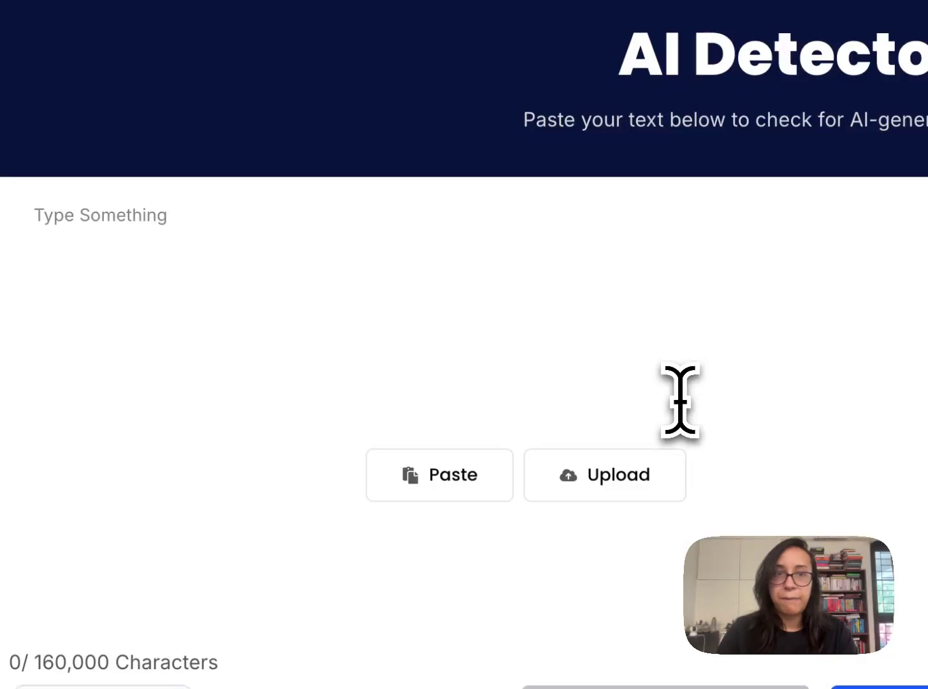
key(ctrl+v)
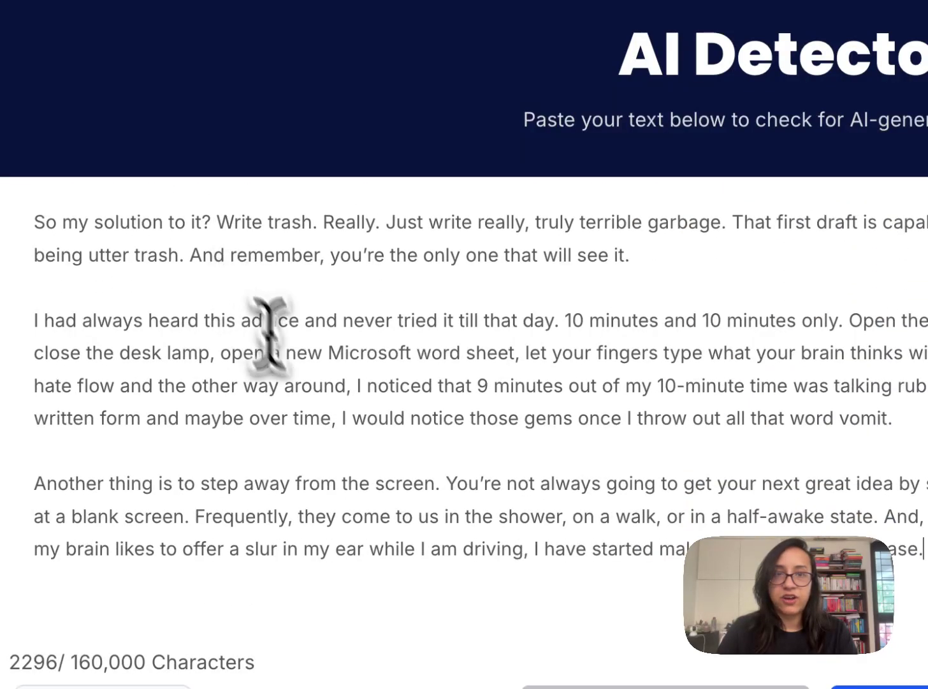
scroll(286, 364, up, 10)
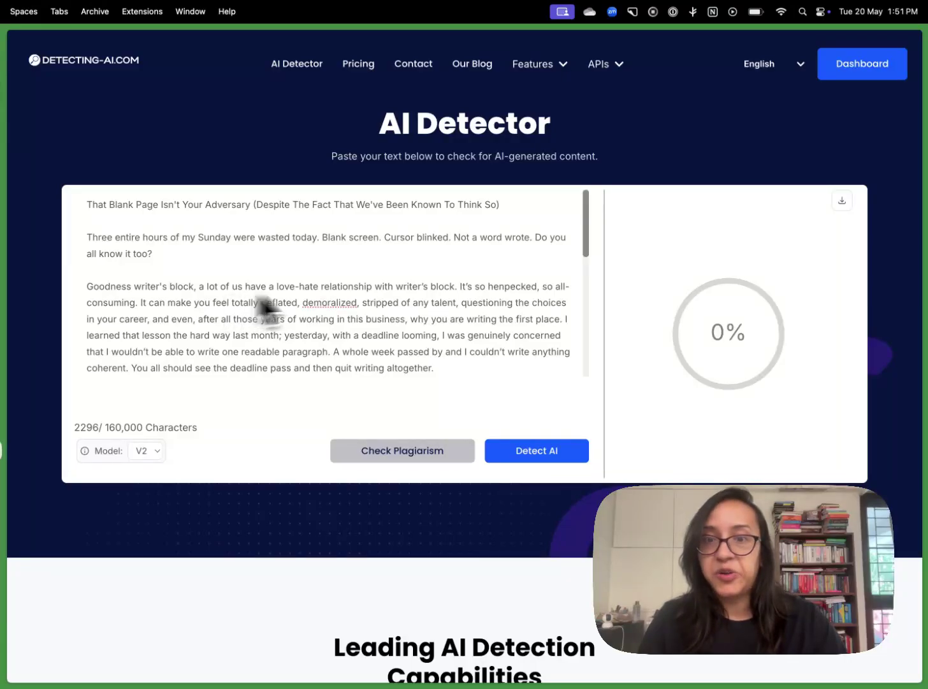
click(551, 453)
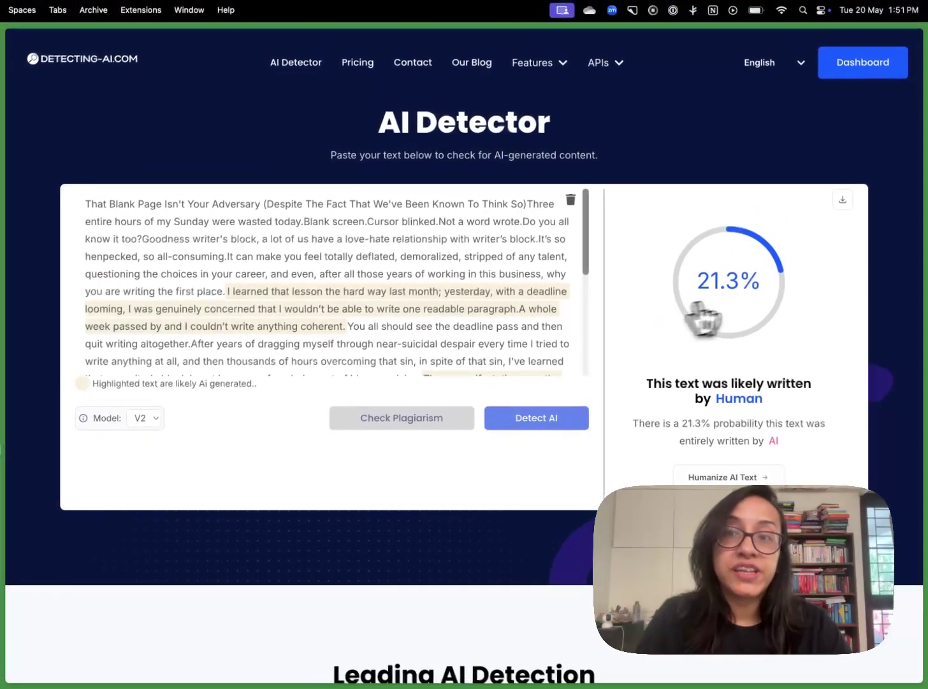
scroll(752, 376, down, 3)
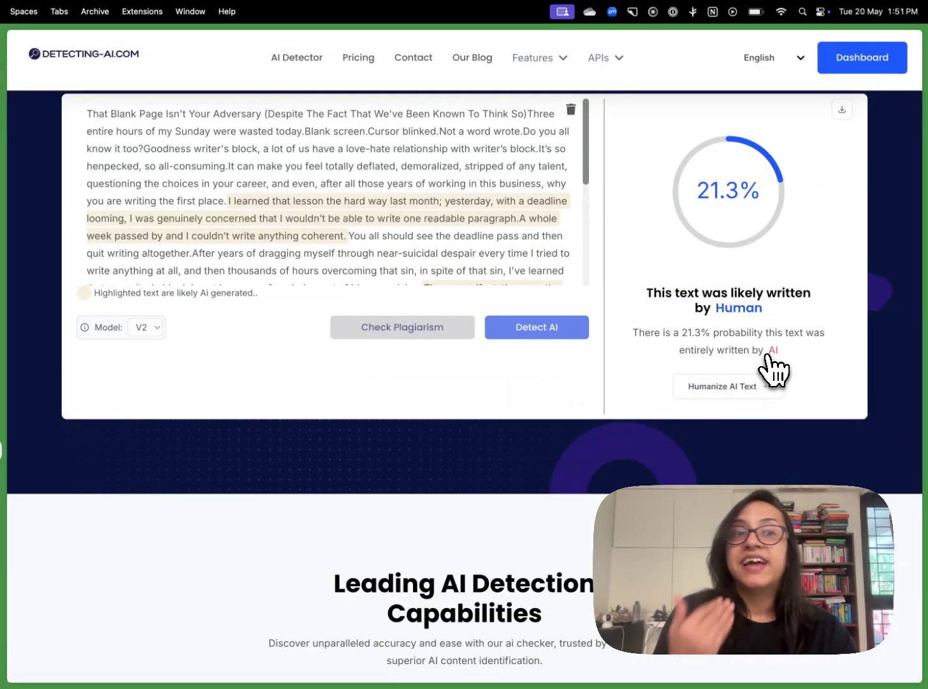
click(769, 357)
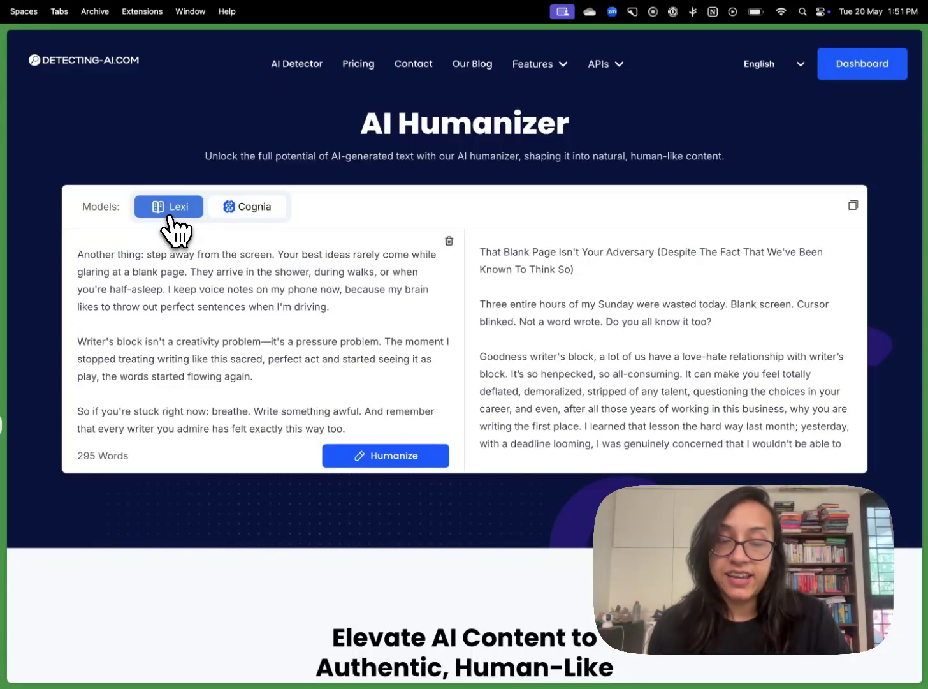
key(super+bracketleft)
scroll(263, 197, up, 2)
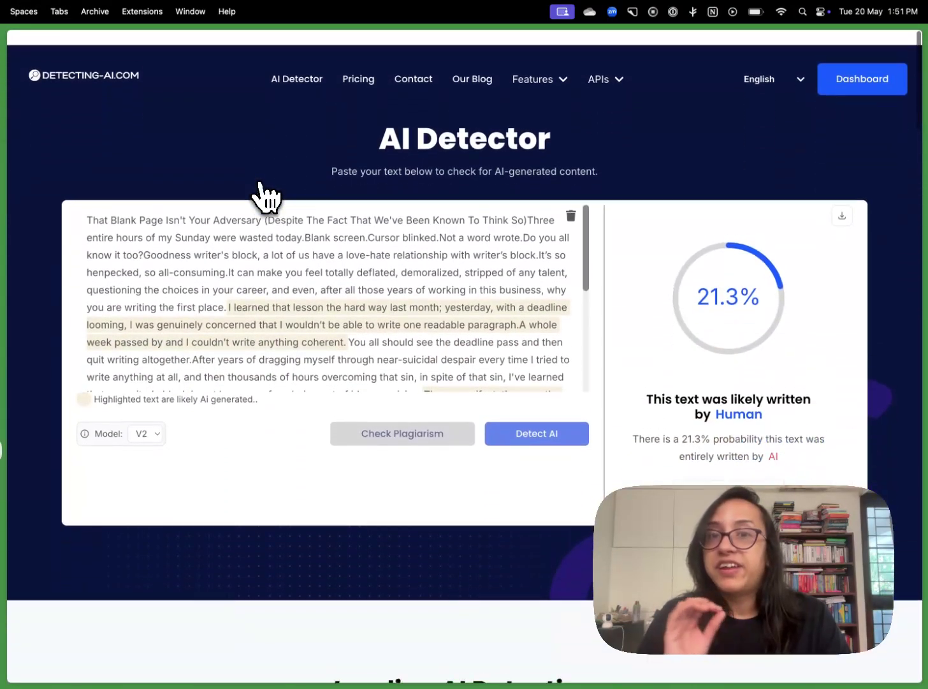